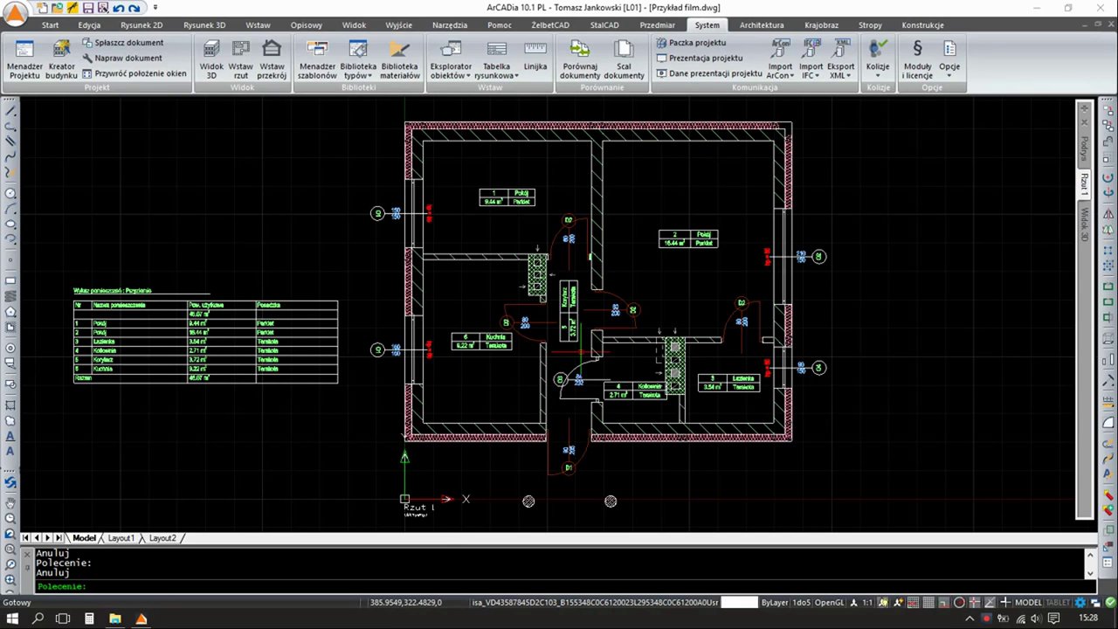
Check the Warstwy layer list on the Start tab, leaving layers unchanged, and bring up the Stropy slab tools
click(49, 25)
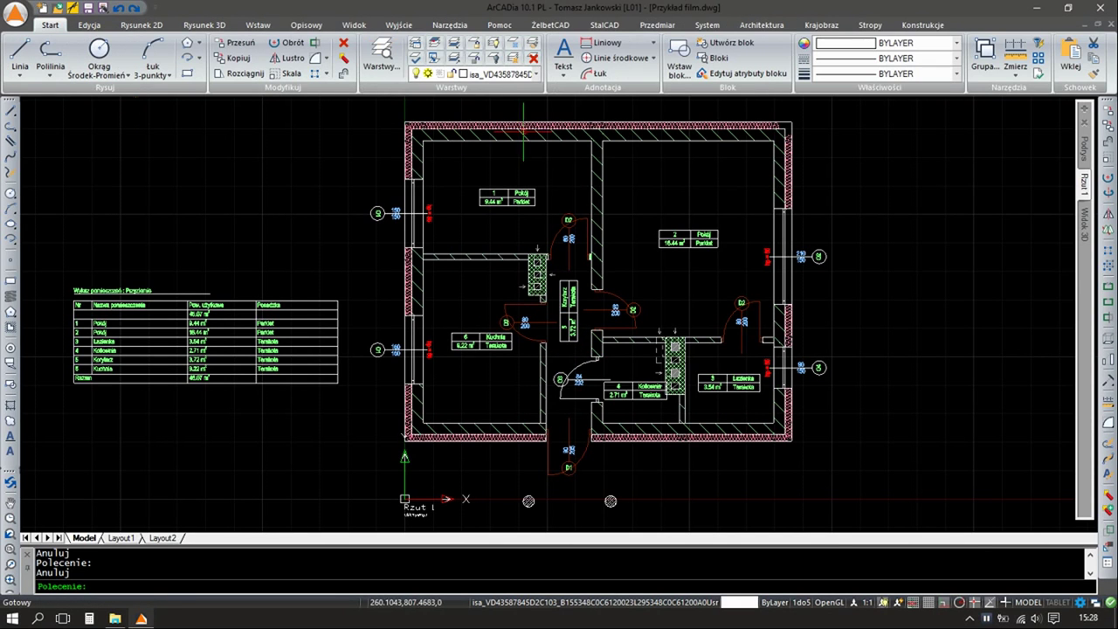
click(524, 74)
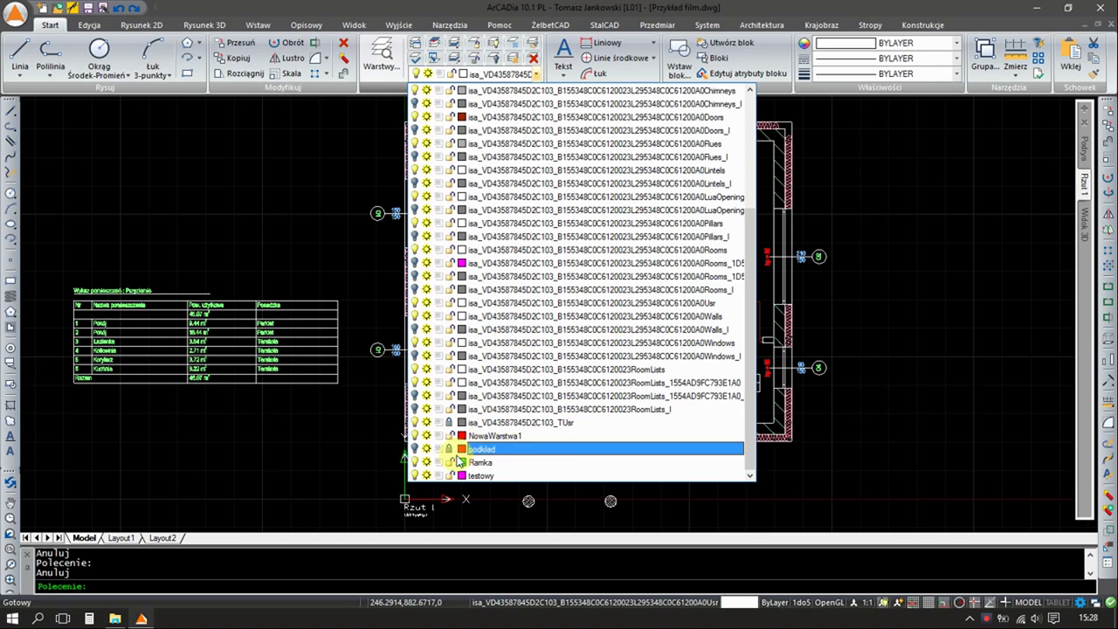
click(364, 414)
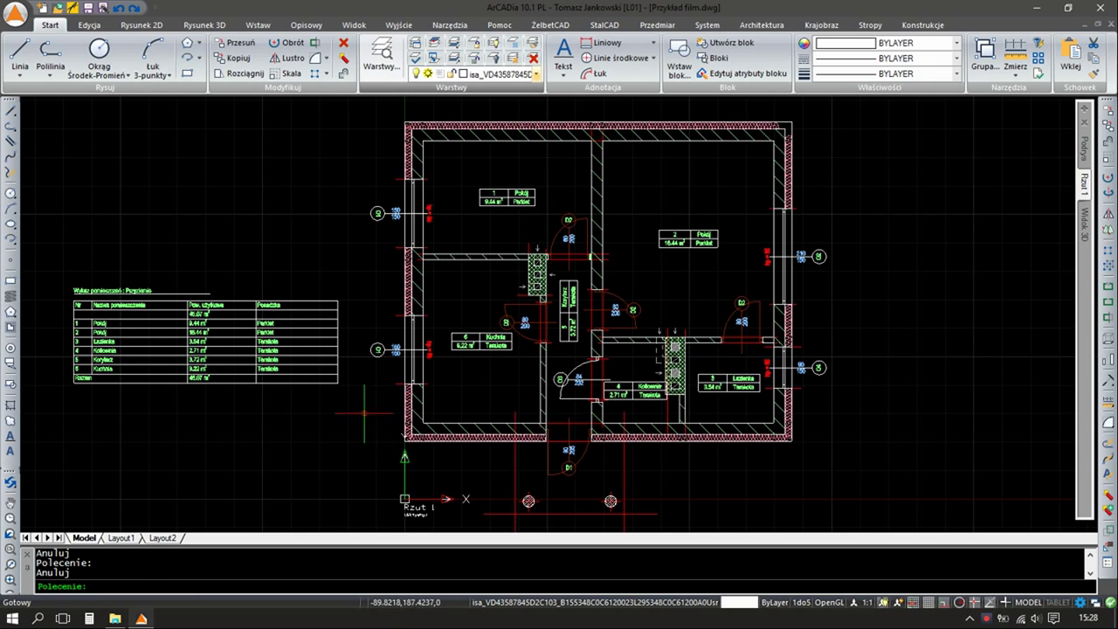
click(324, 457)
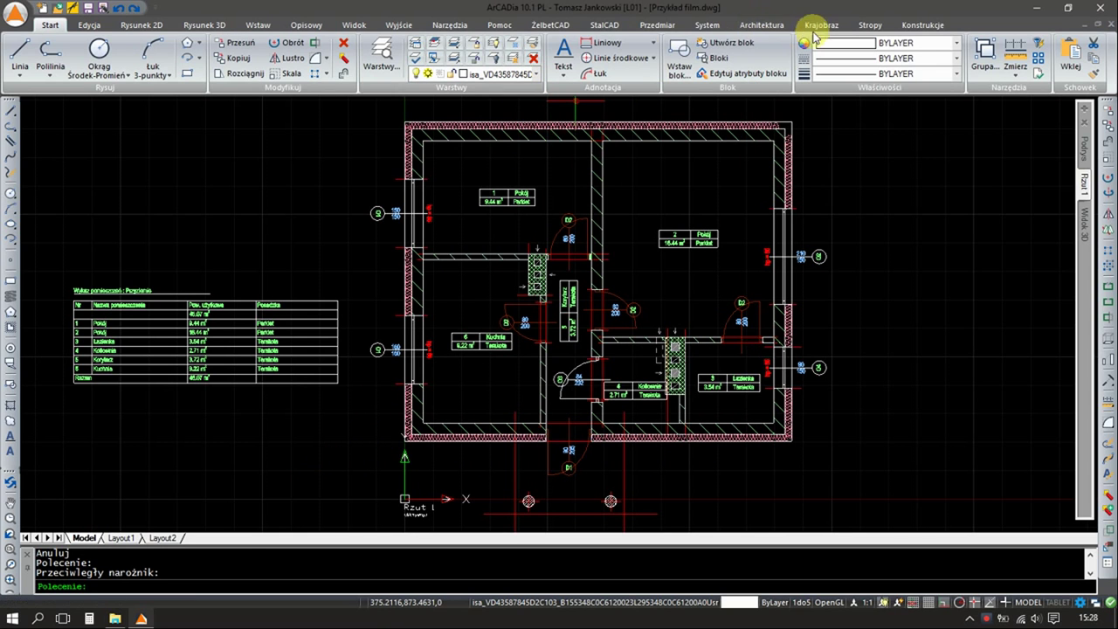
click(870, 26)
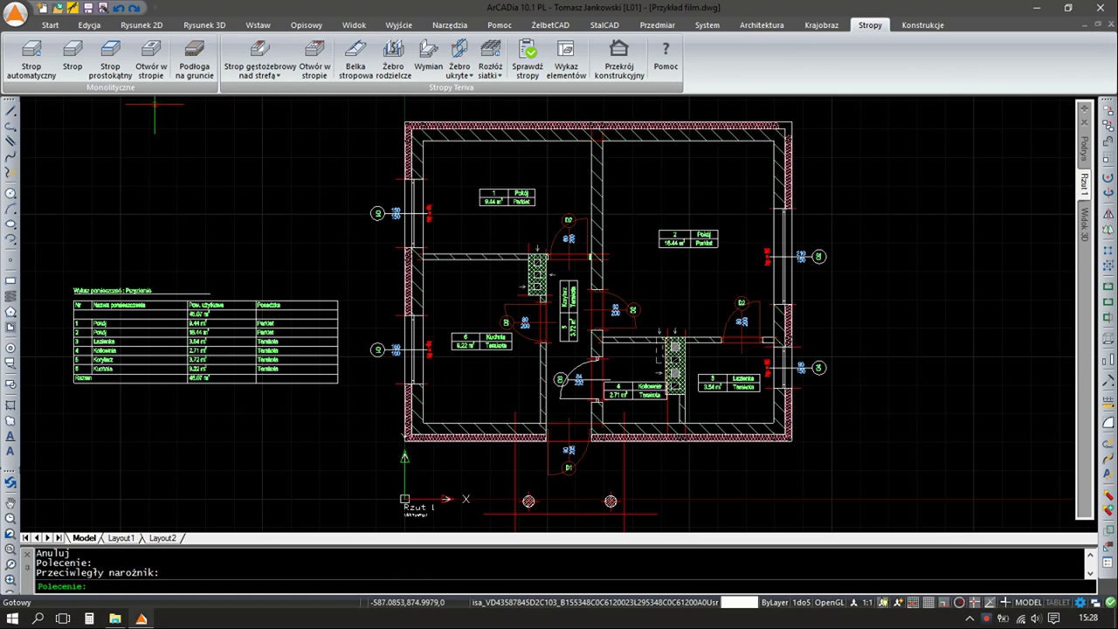
Start a new Strop pełny slab and set its layer thickness to 15 cm
click(75, 77)
click(240, 162)
click(240, 161)
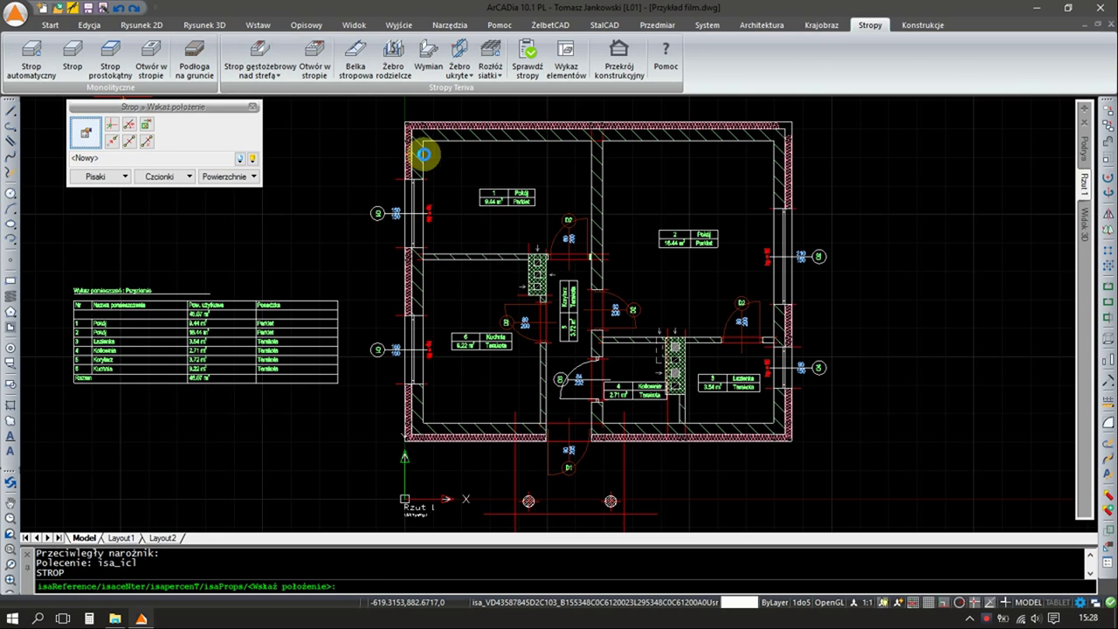
key(Return)
click(502, 416)
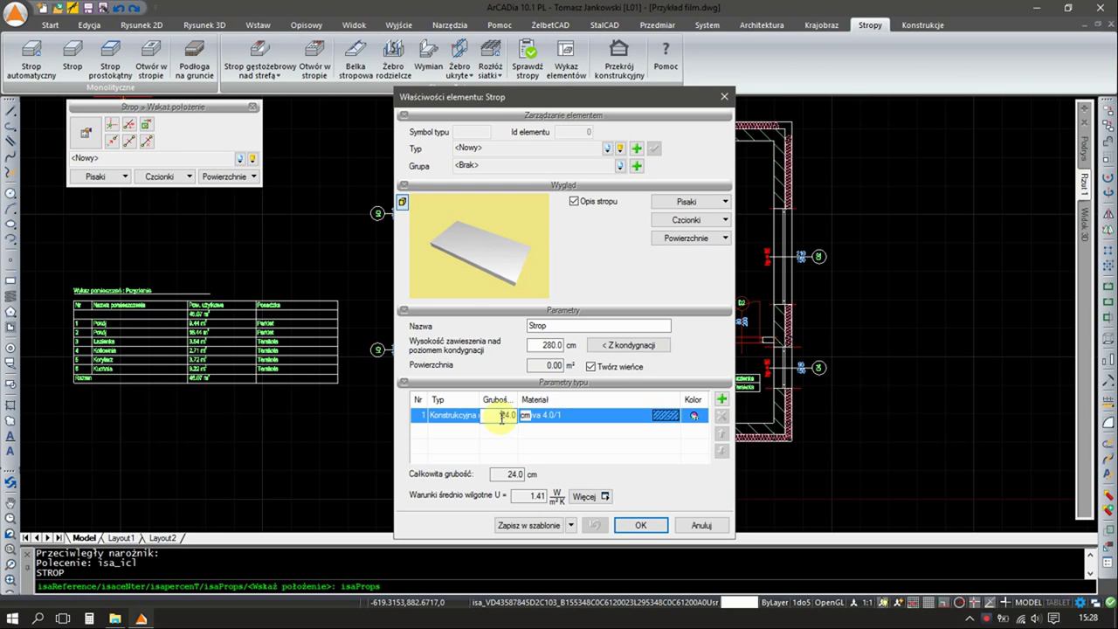
text(15)
click(516, 396)
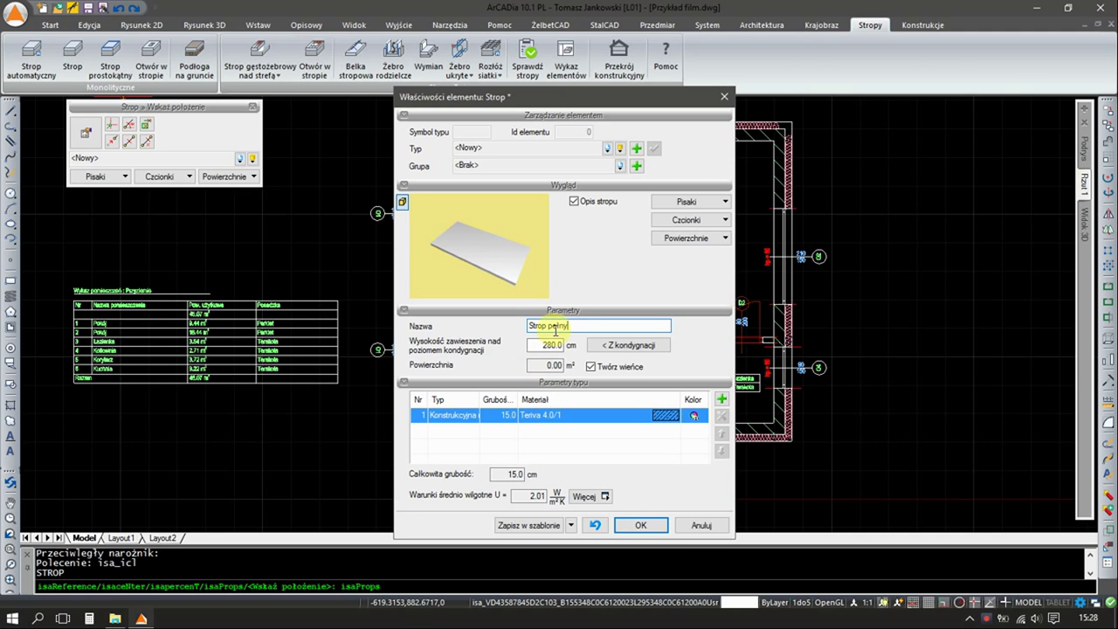
Give the slab layer the Płyta pełna material and save it as type 'Płyta pełna 15cm'
click(557, 416)
click(609, 416)
text(Płyta peł)
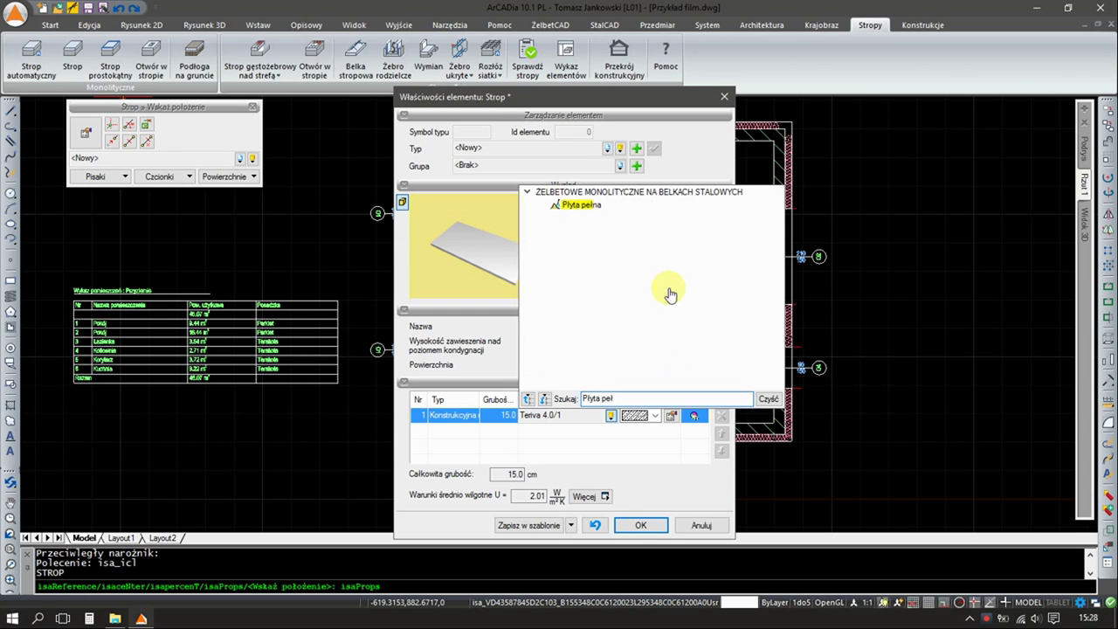
click(590, 208)
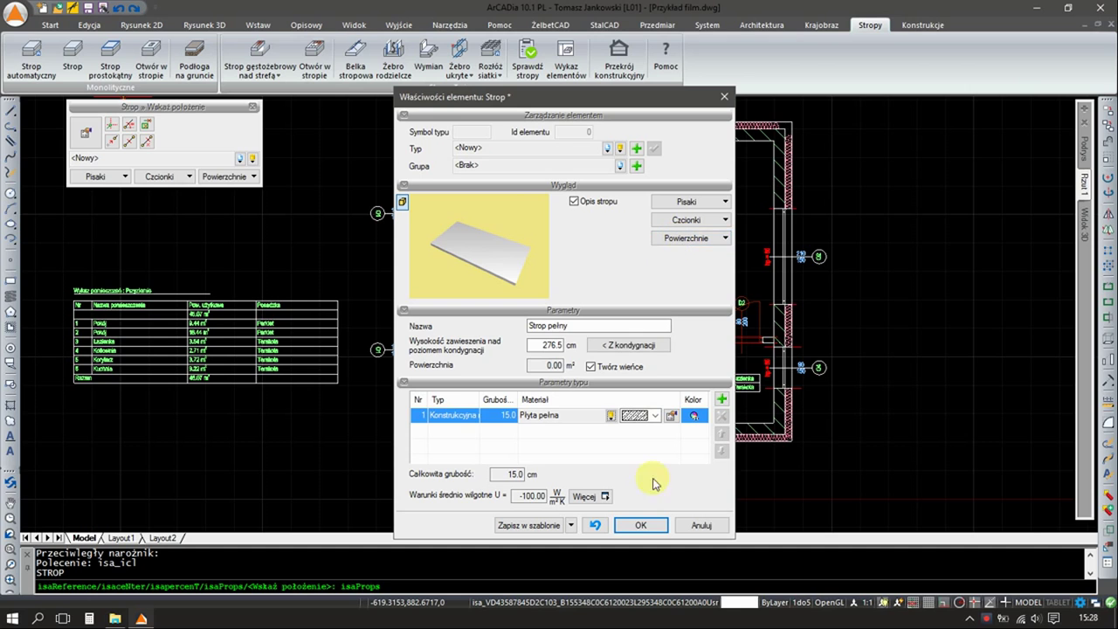
click(637, 150)
text(Płyta pełna 15cm)
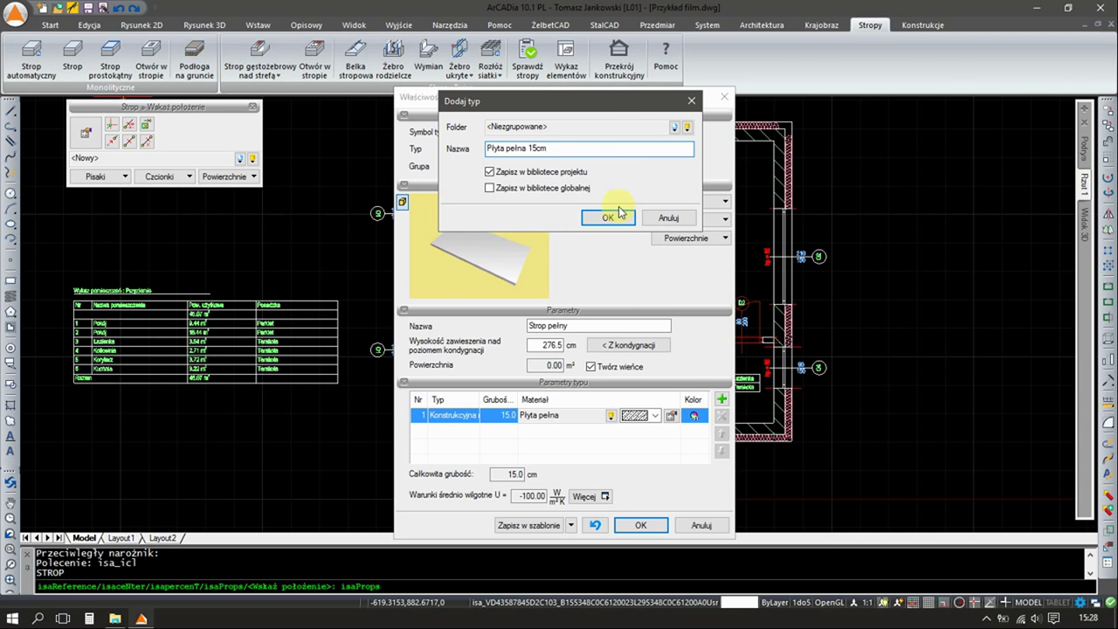
click(618, 215)
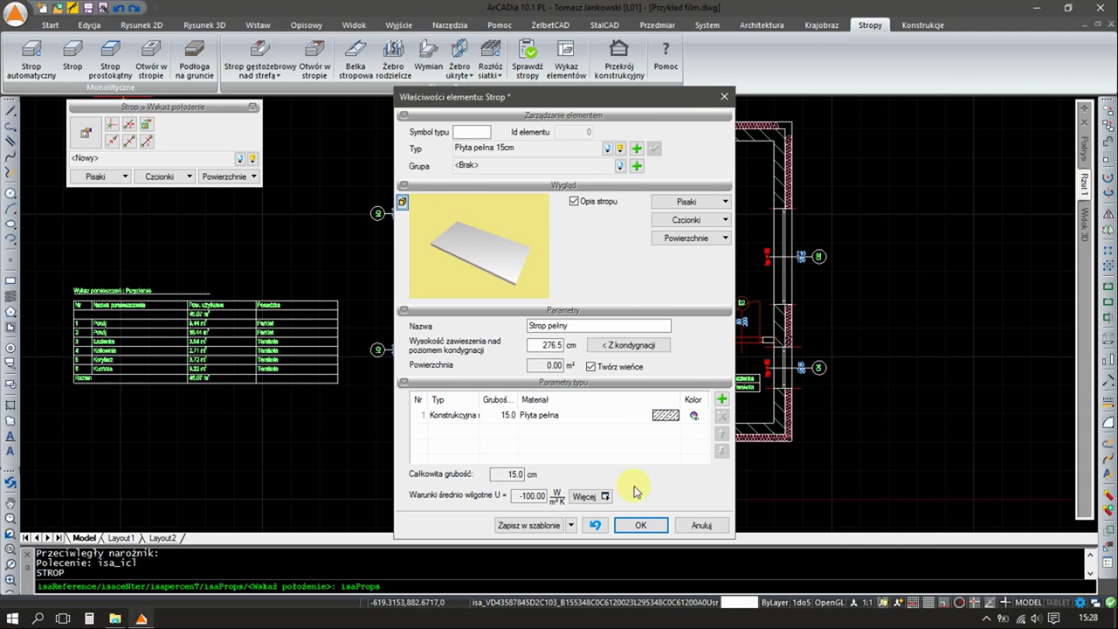
click(644, 525)
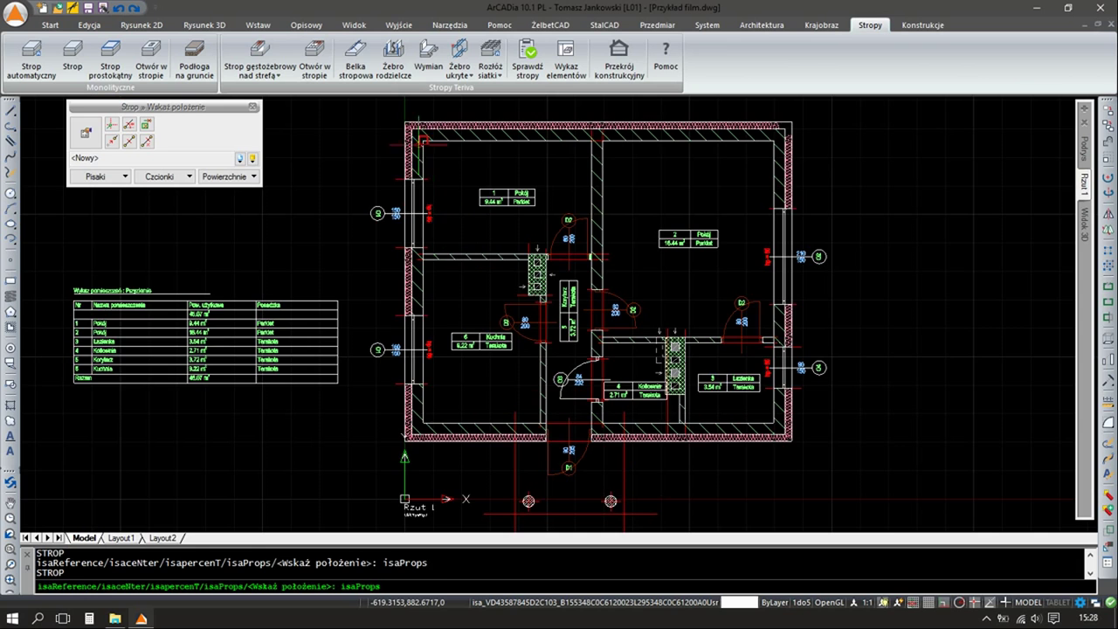
Trace the first slab outline corners along the outer house walls
scroll(631, 498, up, 3)
click(400, 120)
scroll(387, 186, down, 3)
scroll(407, 323, up, 3)
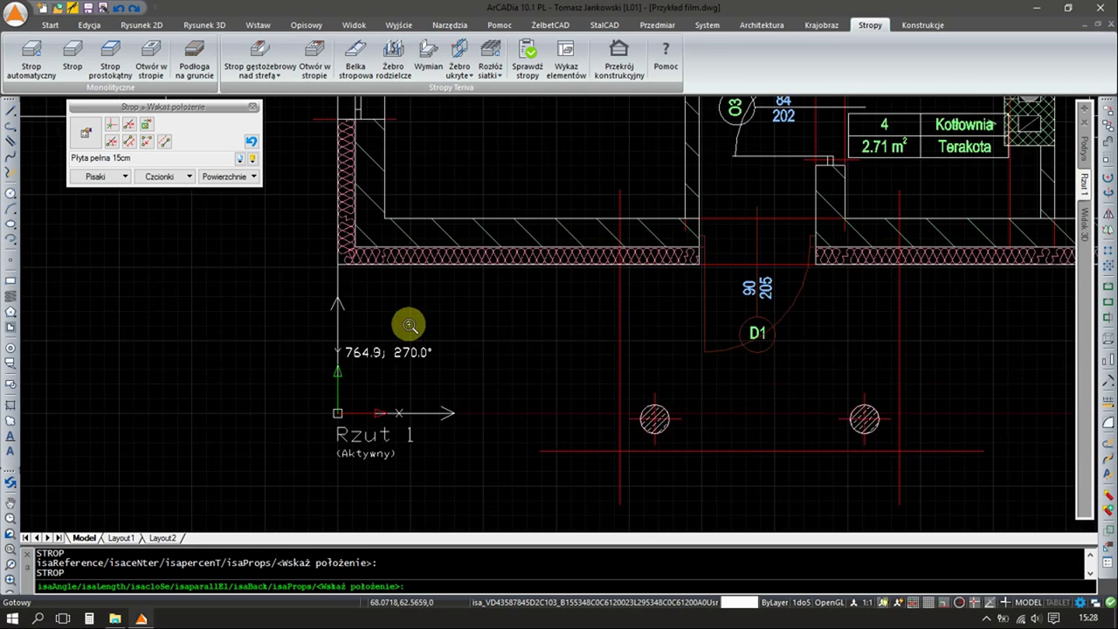
scroll(376, 297, up, 2)
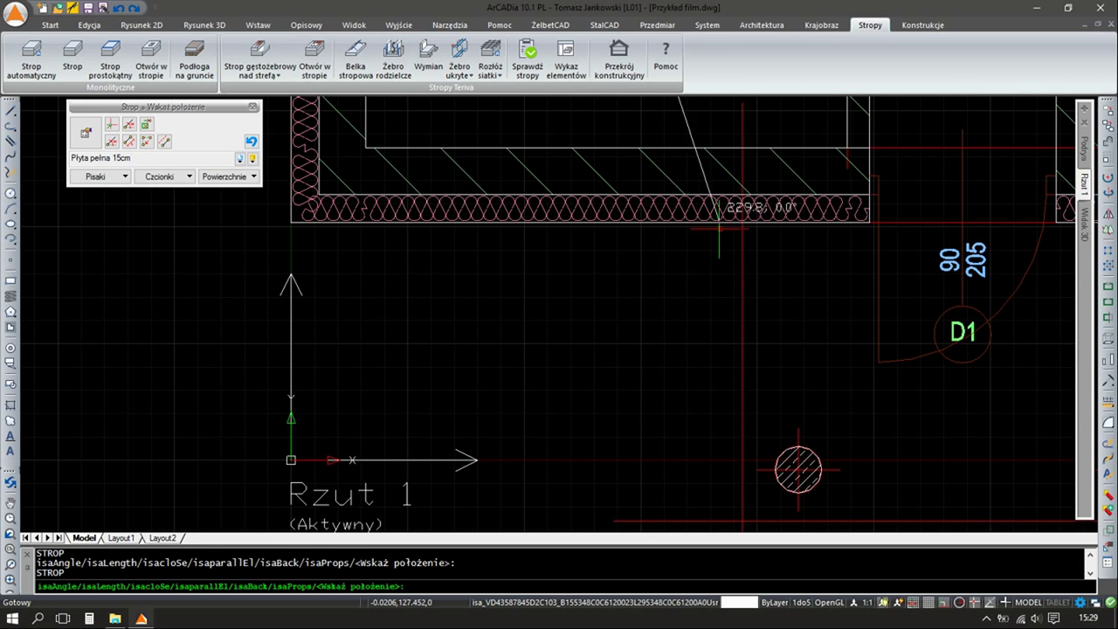
scroll(730, 245, down, 1)
click(738, 411)
click(1018, 412)
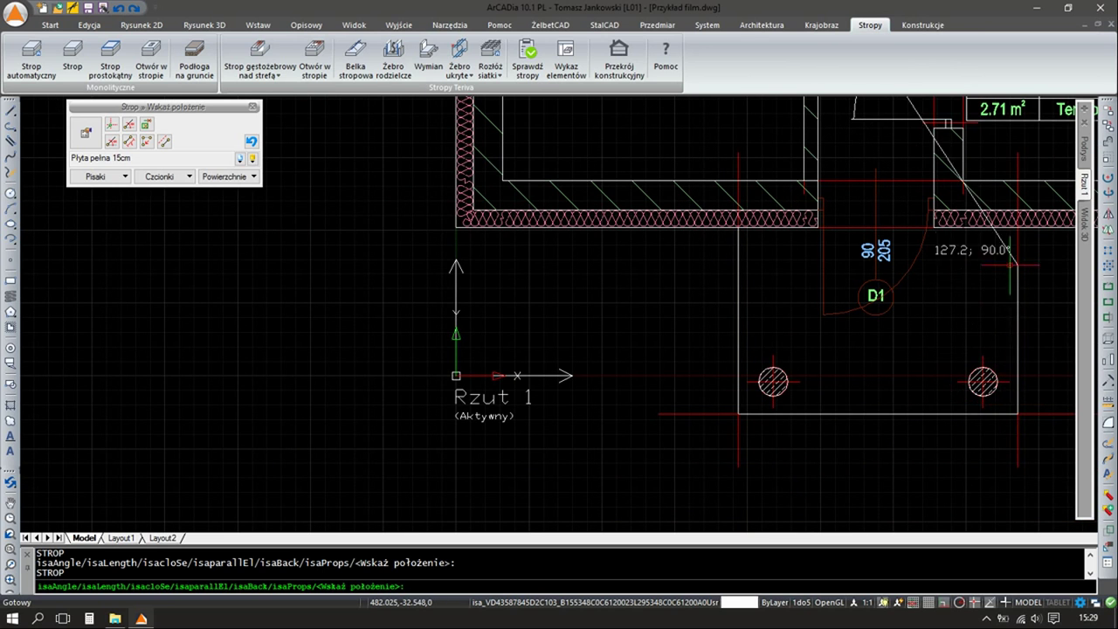
Confirm the Strop pełny properties and close the slab outline at the last wall corner
middle_drag(975, 253, 143, 325)
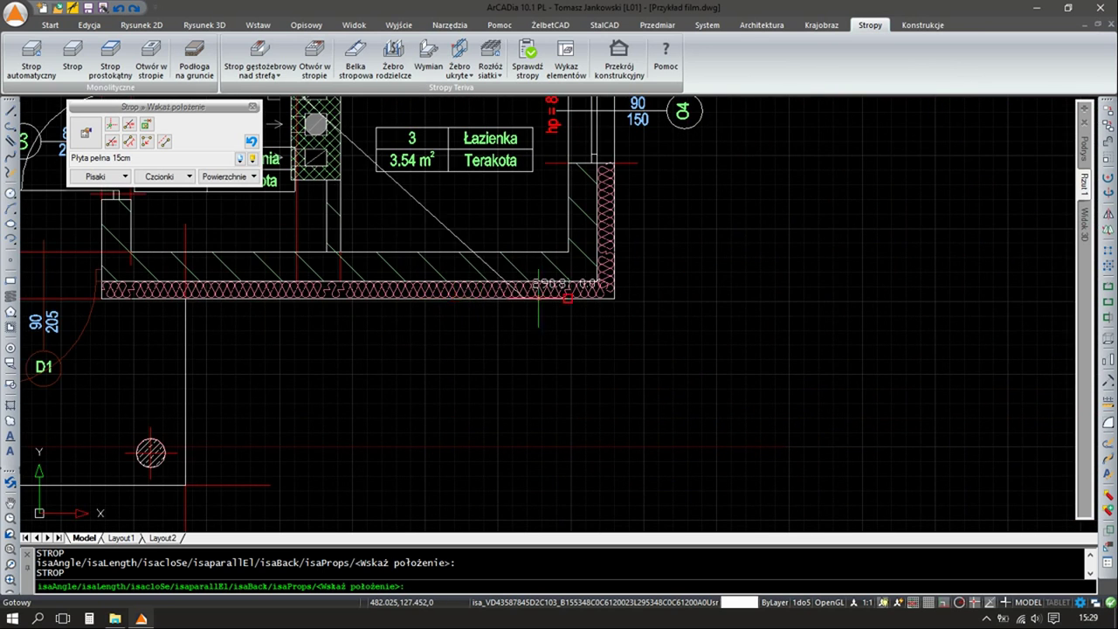
scroll(614, 299, down, 3)
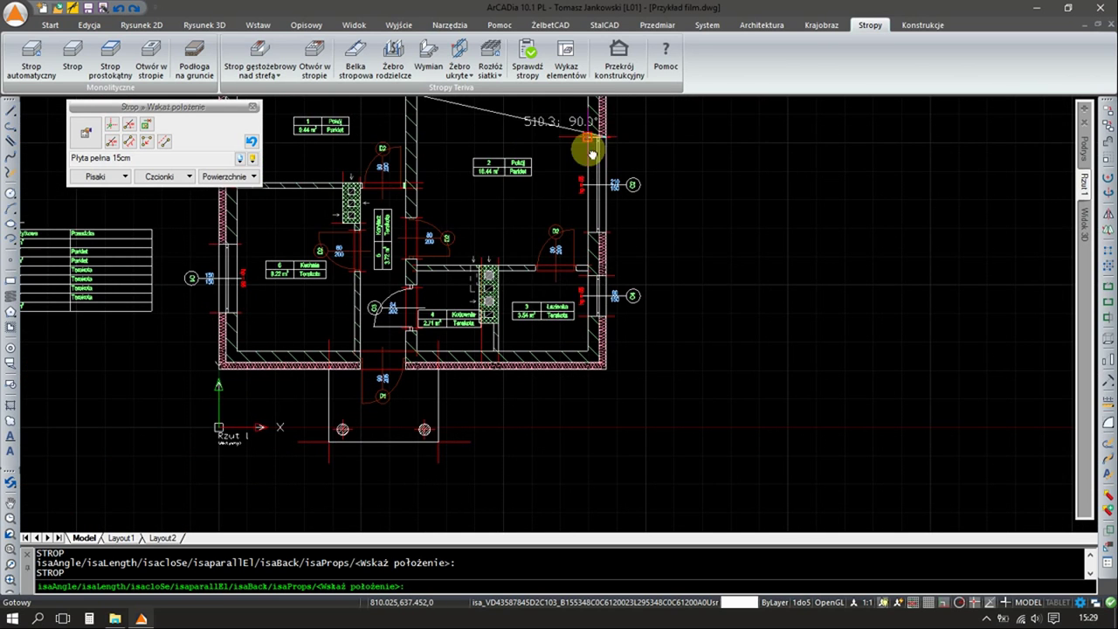
scroll(591, 145, up, 3)
scroll(591, 178, up, 2)
middle_drag(602, 177, 586, 247)
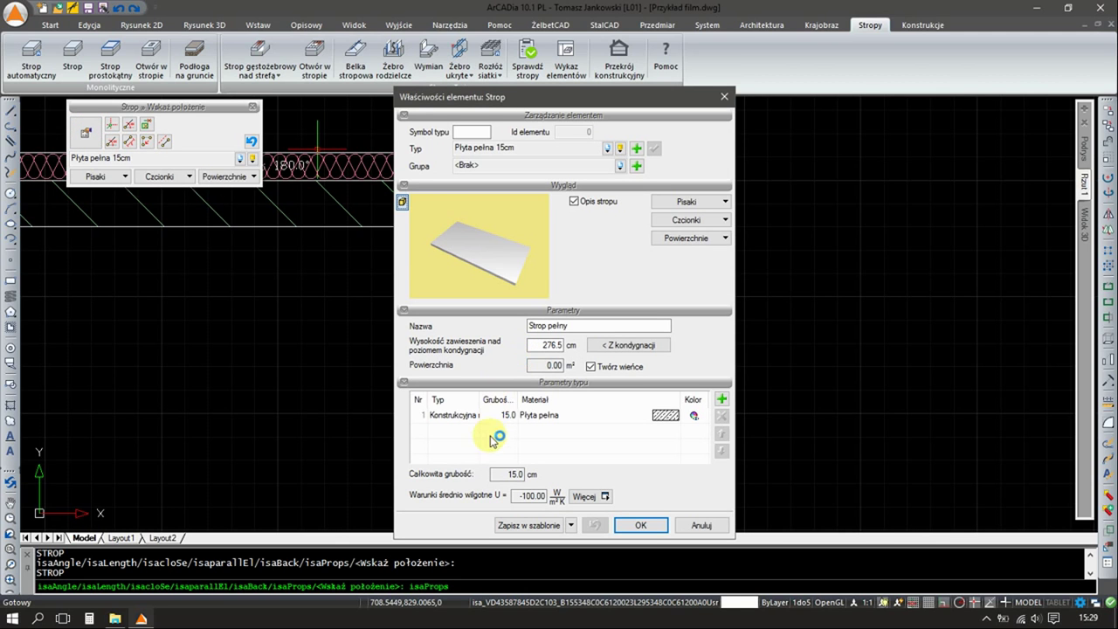
click(636, 526)
scroll(461, 267, down, 3)
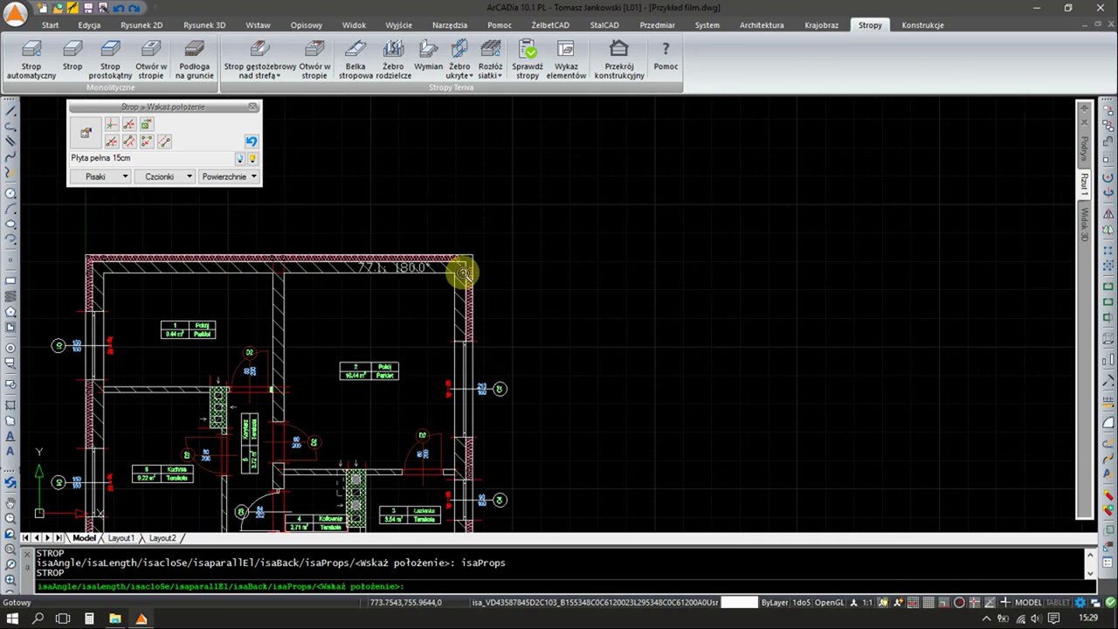
click(493, 220)
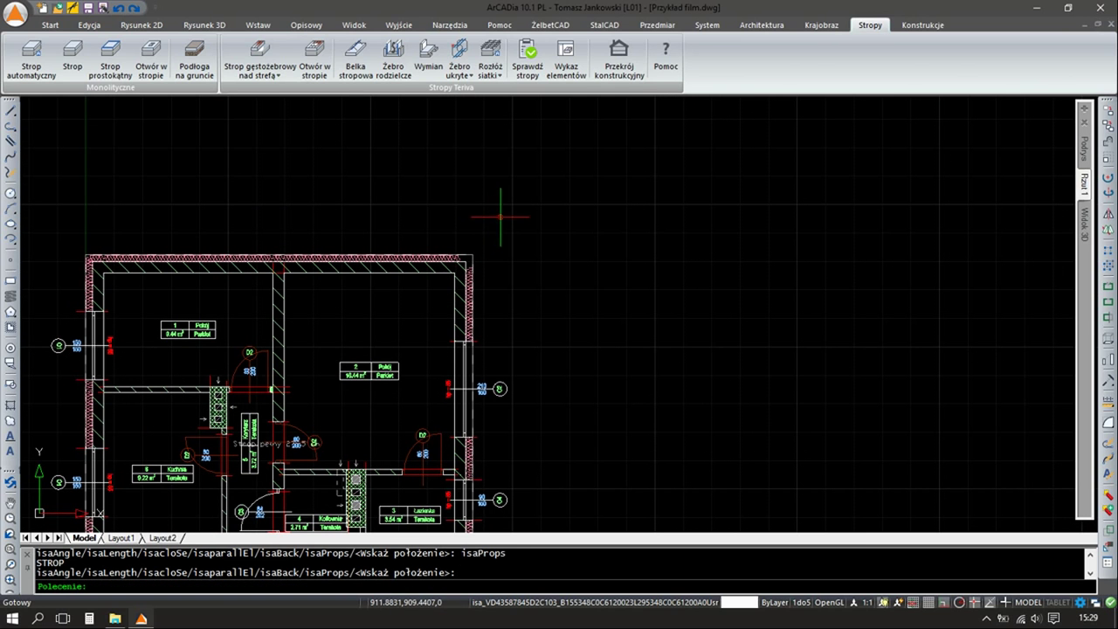
scroll(444, 239, down, 2)
middle_drag(445, 239, 515, 218)
scroll(514, 231, down, 2)
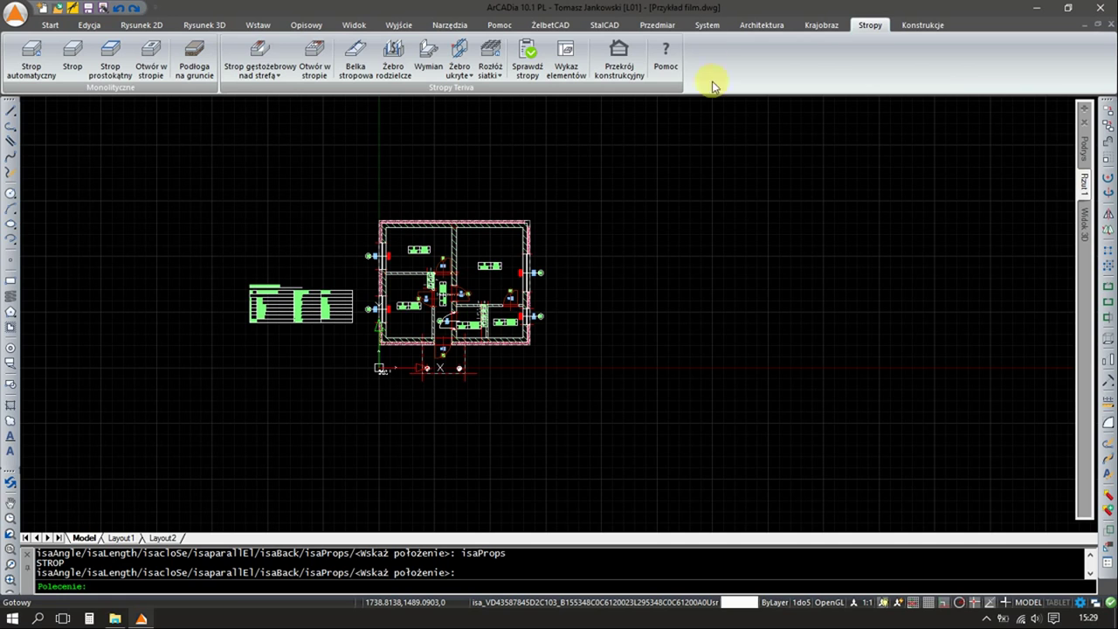
click(711, 27)
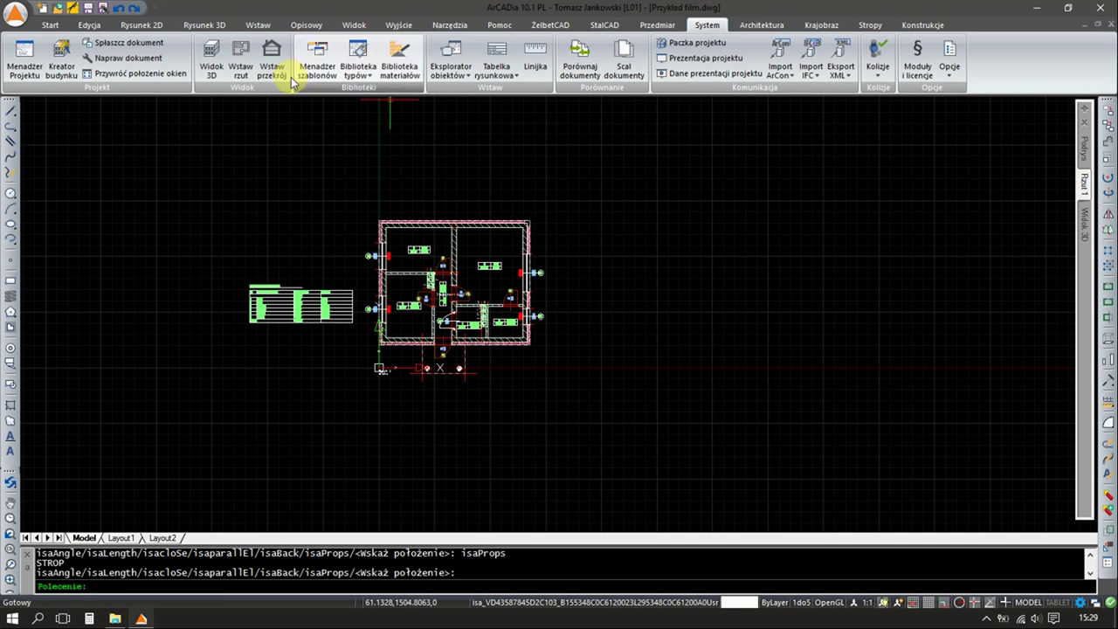
click(211, 61)
drag(472, 276, 471, 275)
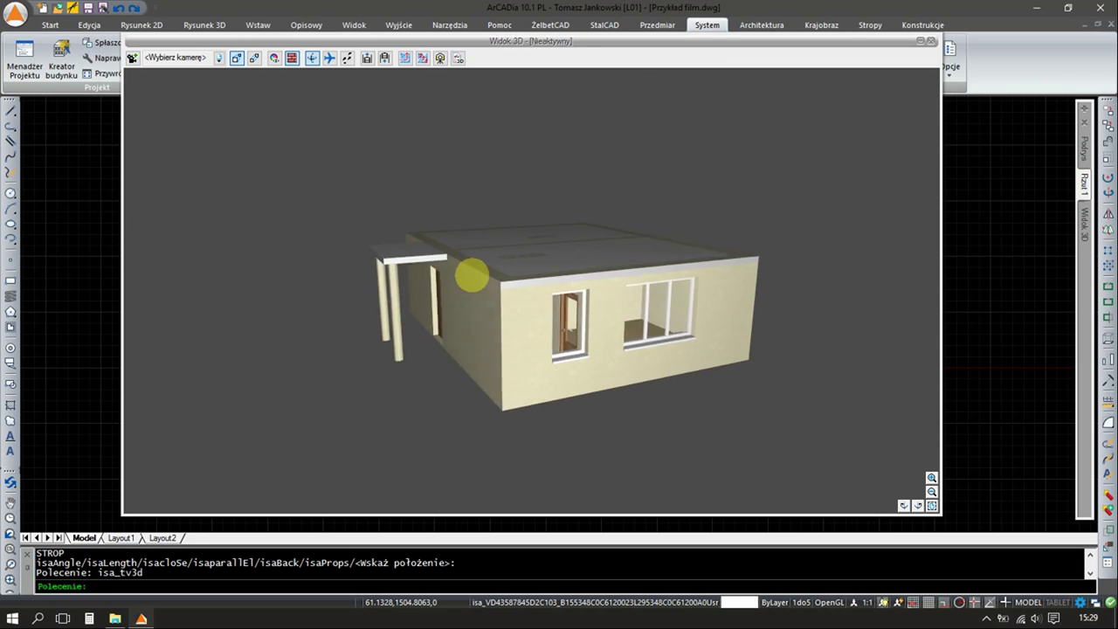
drag(472, 276, 472, 276)
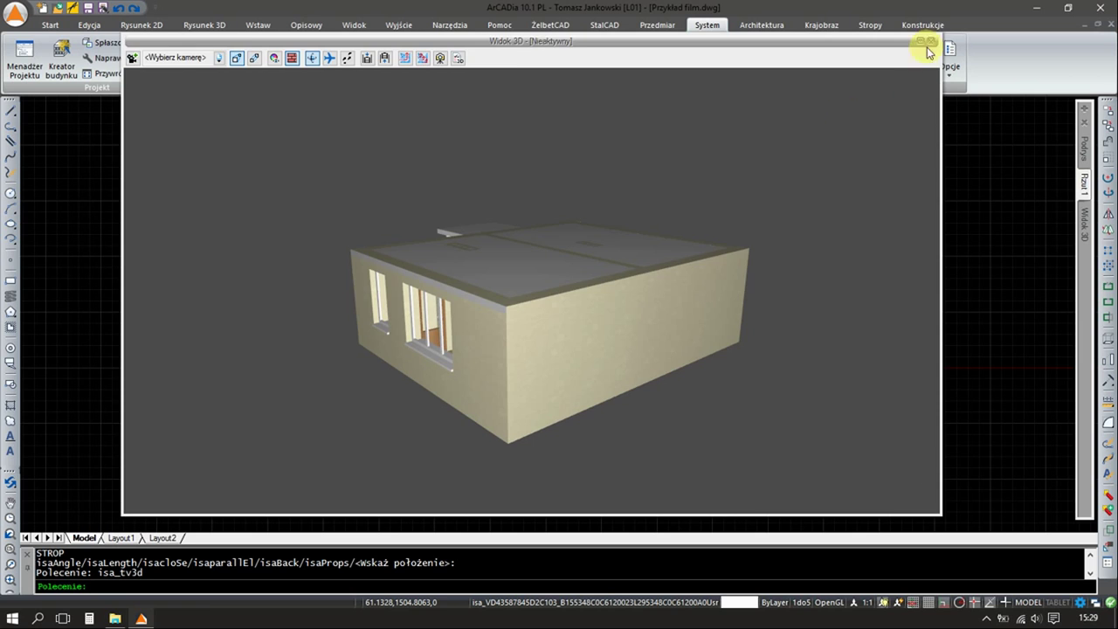
click(931, 41)
scroll(381, 219, up, 3)
scroll(348, 299, up, 5)
Stretch the slab's top-left corner grip toward the outer wall corner
scroll(348, 299, up, 1)
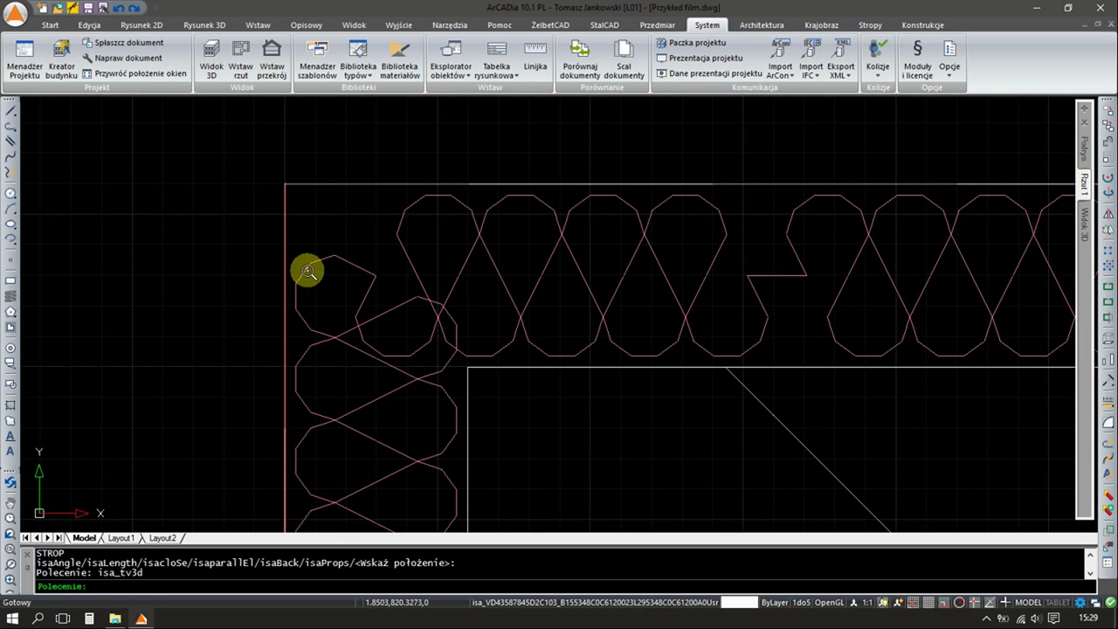
scroll(307, 267, up, 2)
scroll(262, 143, up, 2)
scroll(461, 216, down, 1)
scroll(436, 366, up, 2)
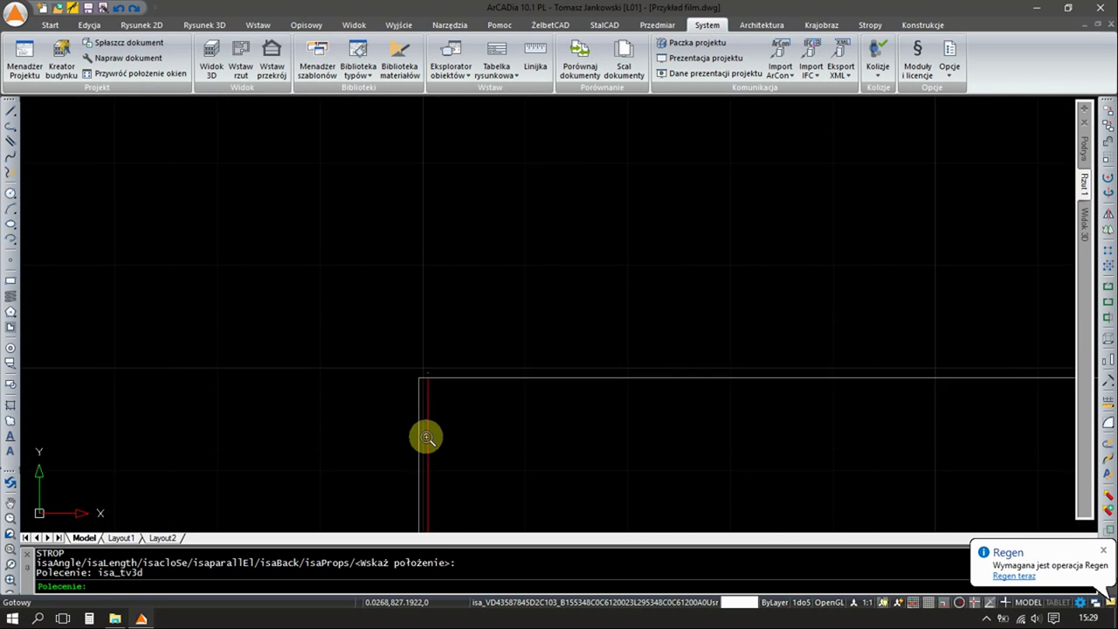
click(419, 362)
scroll(419, 297, up, 2)
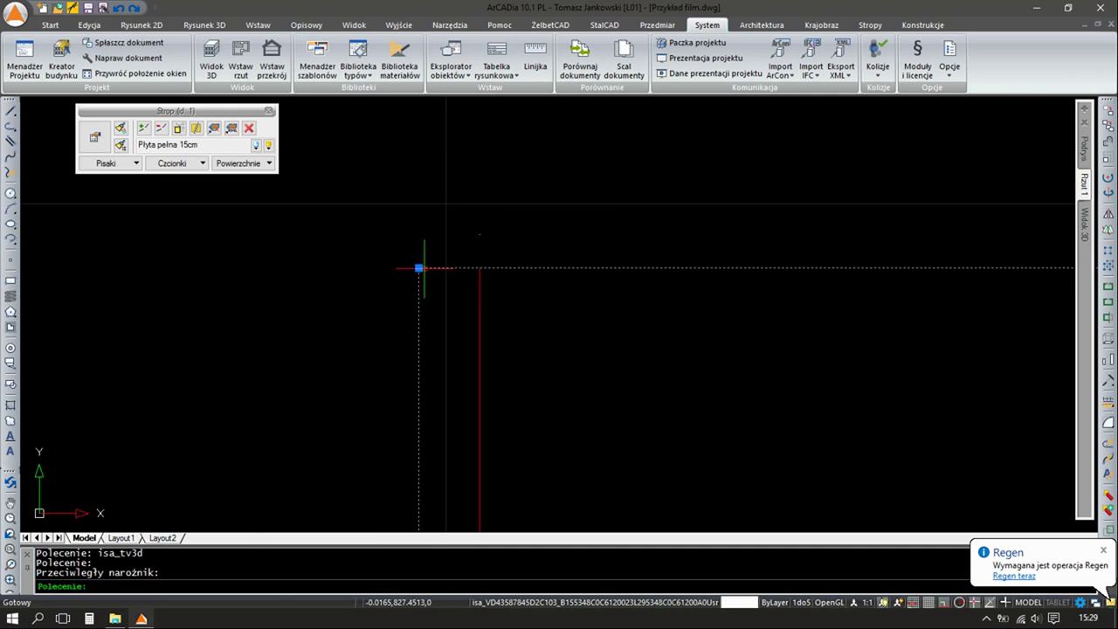
click(418, 267)
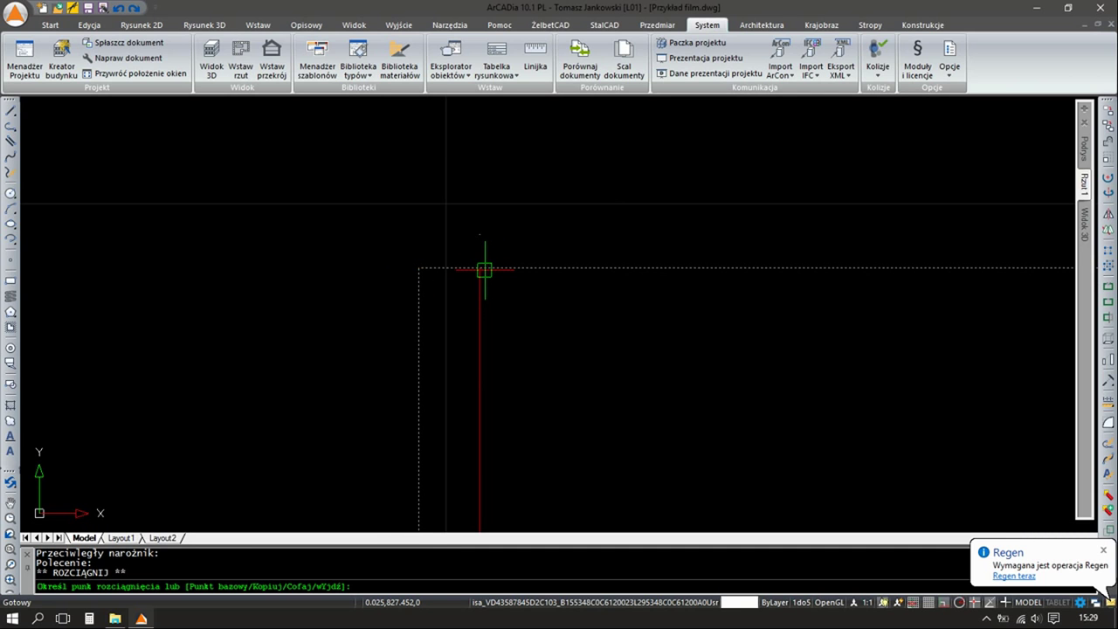
click(461, 251)
scroll(455, 261, down, 1)
scroll(460, 268, up, 1)
scroll(461, 268, up, 1)
Reselect the slab and move its corner onto the outer wall corner
click(487, 242)
click(486, 242)
scroll(510, 221, up, 1)
scroll(509, 221, up, 1)
click(487, 236)
click(499, 237)
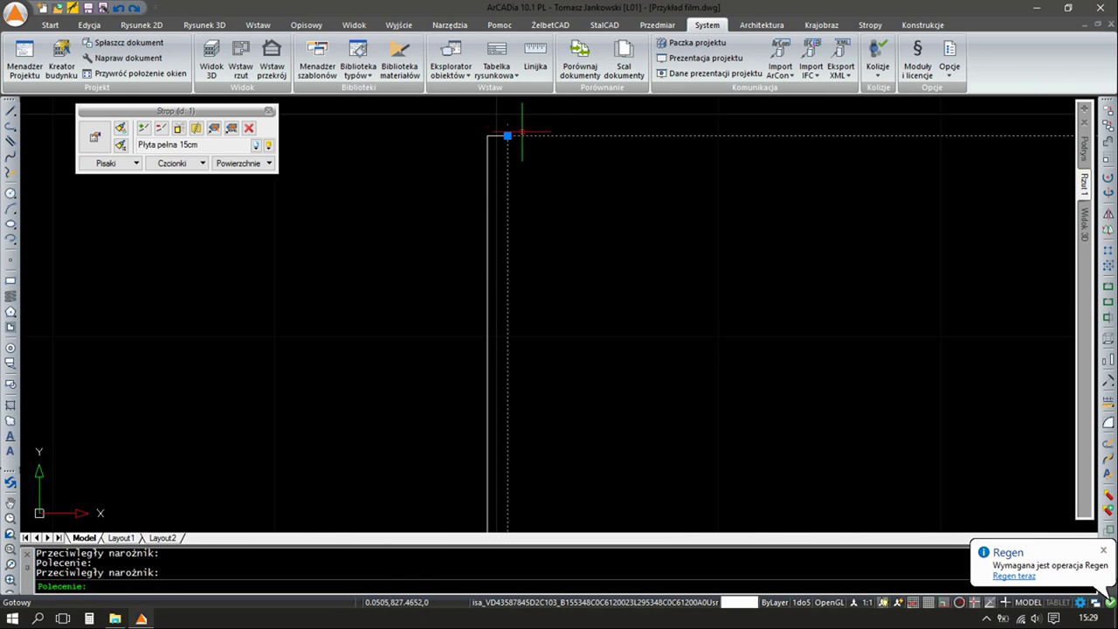
key(Escape)
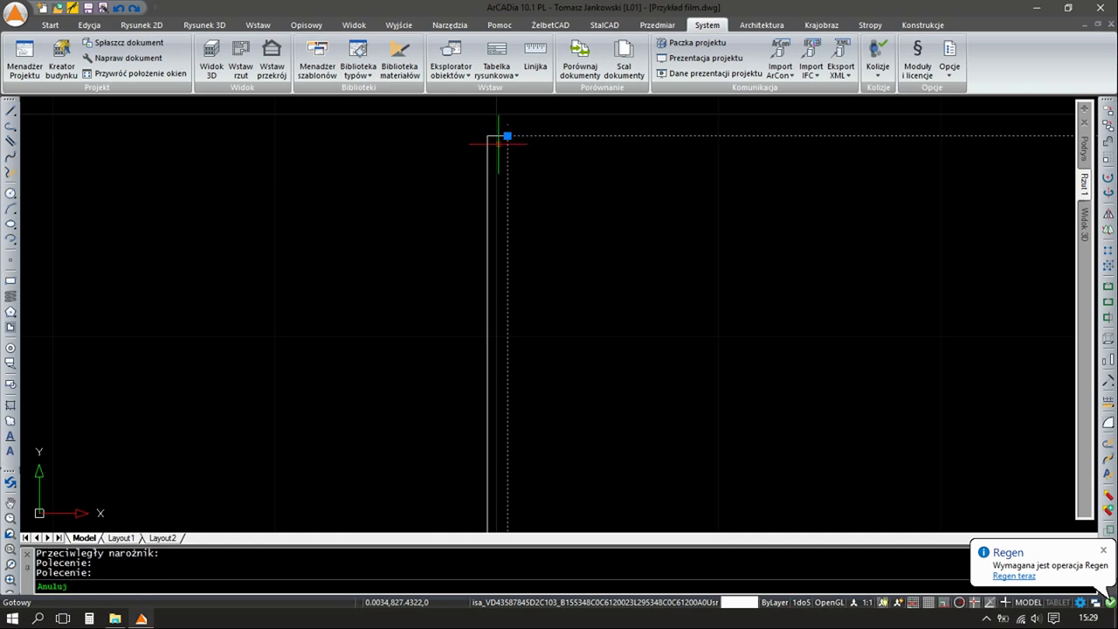
click(499, 169)
click(507, 136)
click(507, 135)
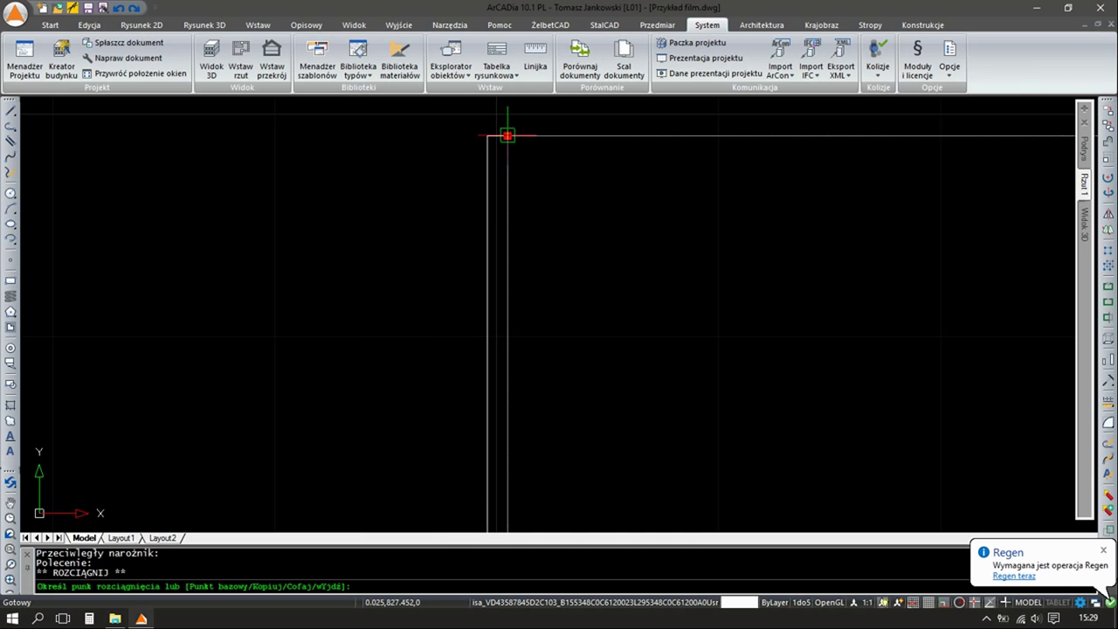
click(488, 136)
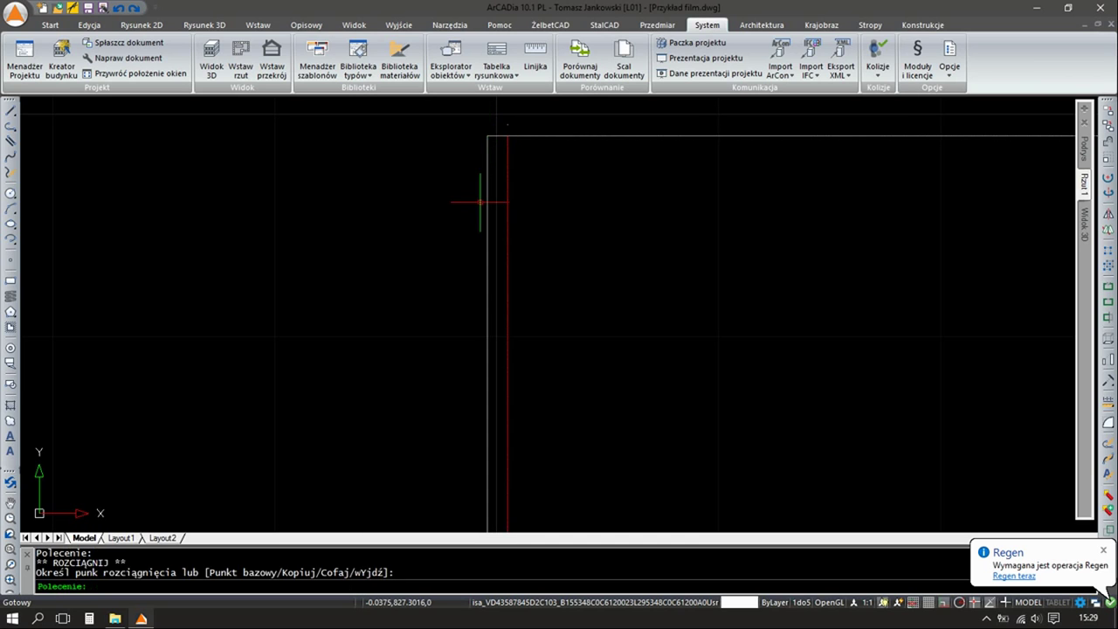
Cancel the running stretch and window-select the slab near its next corner
scroll(481, 203, down, 2)
scroll(502, 212, down, 2)
scroll(502, 212, down, 2)
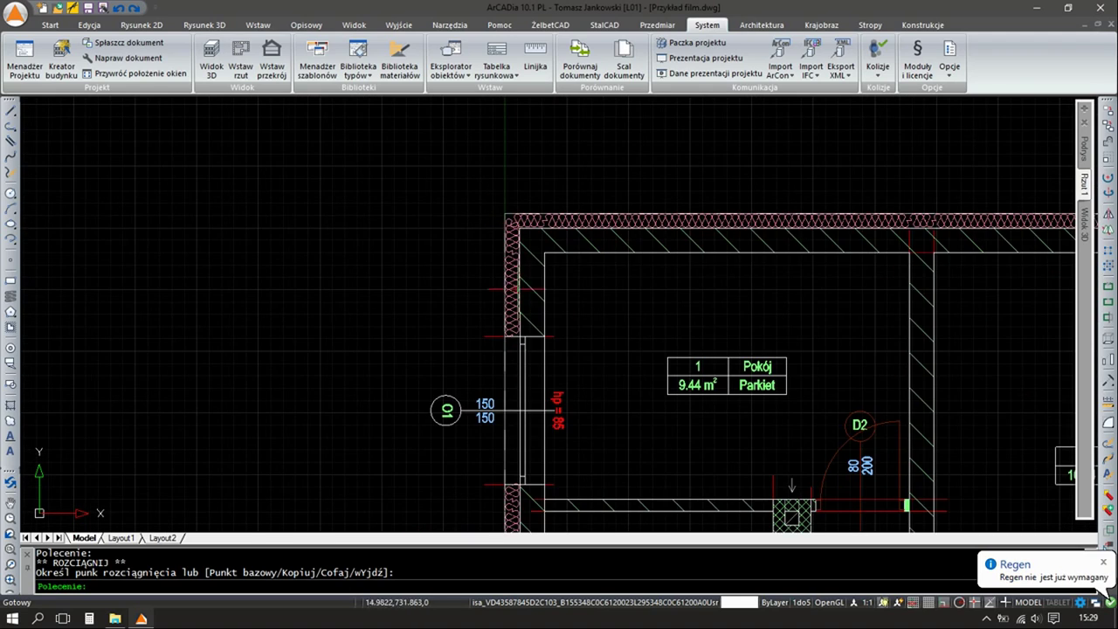
scroll(445, 197, down, 1)
scroll(433, 190, down, 5)
scroll(392, 456, up, 3)
scroll(468, 170, up, 3)
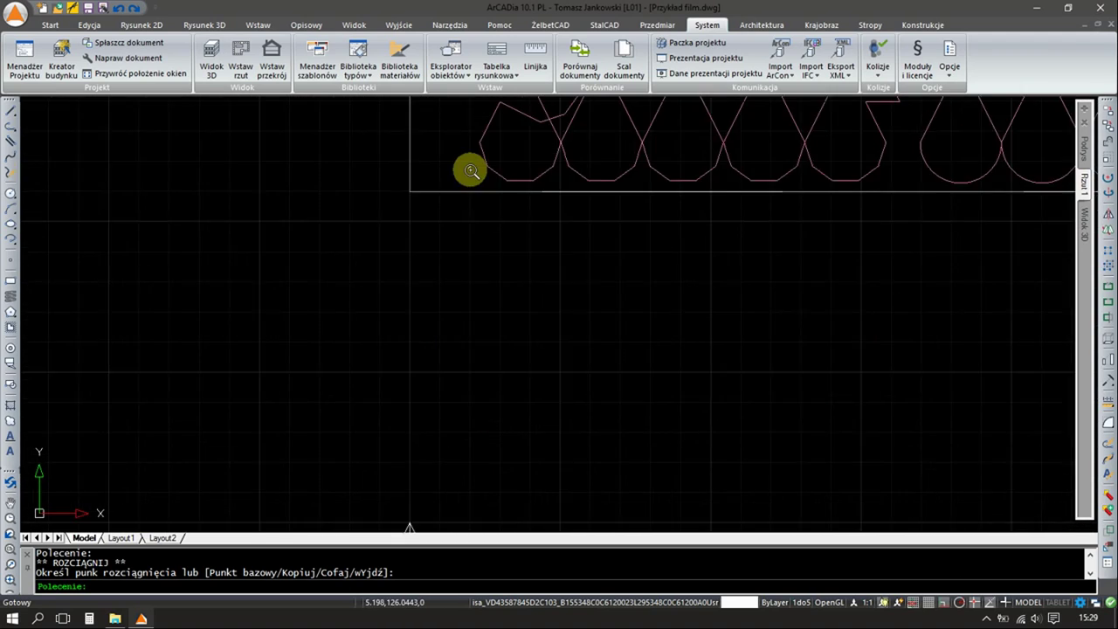
scroll(355, 278, up, 3)
scroll(355, 279, down, 3)
scroll(344, 287, up, 2)
scroll(553, 347, up, 2)
scroll(659, 220, up, 2)
key(Escape)
click(580, 228)
click(643, 239)
key(Escape)
click(656, 224)
scroll(656, 236, down, 2)
middle_drag(656, 237, 633, 339)
scroll(632, 339, up, 3)
middle_drag(599, 252, 766, 224)
click(864, 217)
click(793, 232)
scroll(753, 240, down, 2)
scroll(789, 279, up, 2)
middle_drag(788, 279, 725, 203)
scroll(725, 202, up, 2)
Stretch the slab's bottom-right corner to the outer wall corner
click(701, 224)
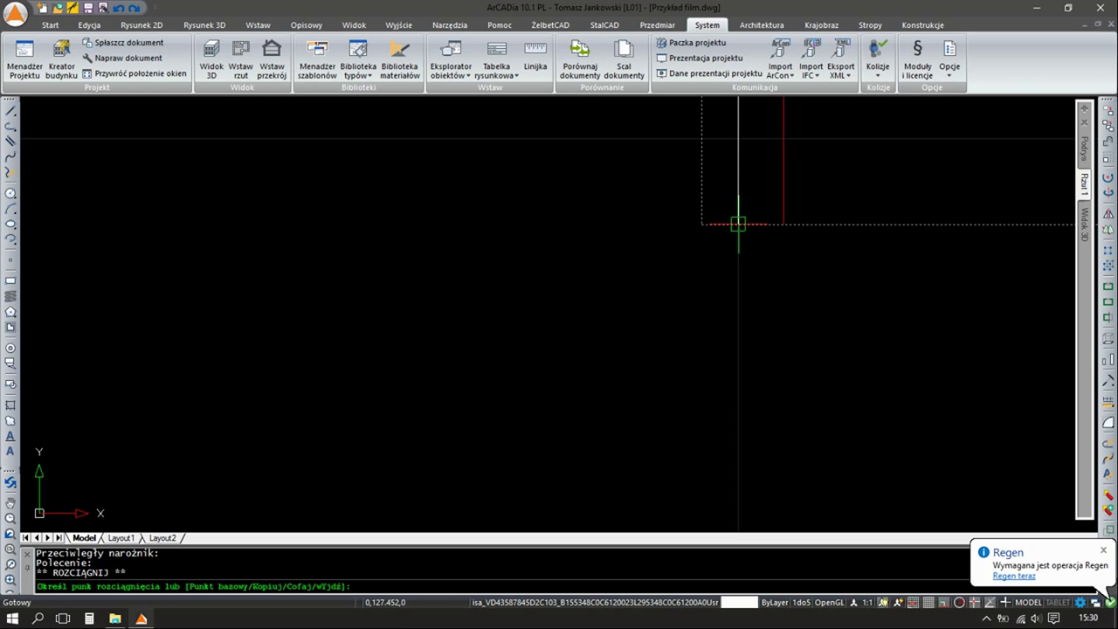
click(737, 225)
scroll(344, 357, down, 3)
scroll(600, 355, down, 3)
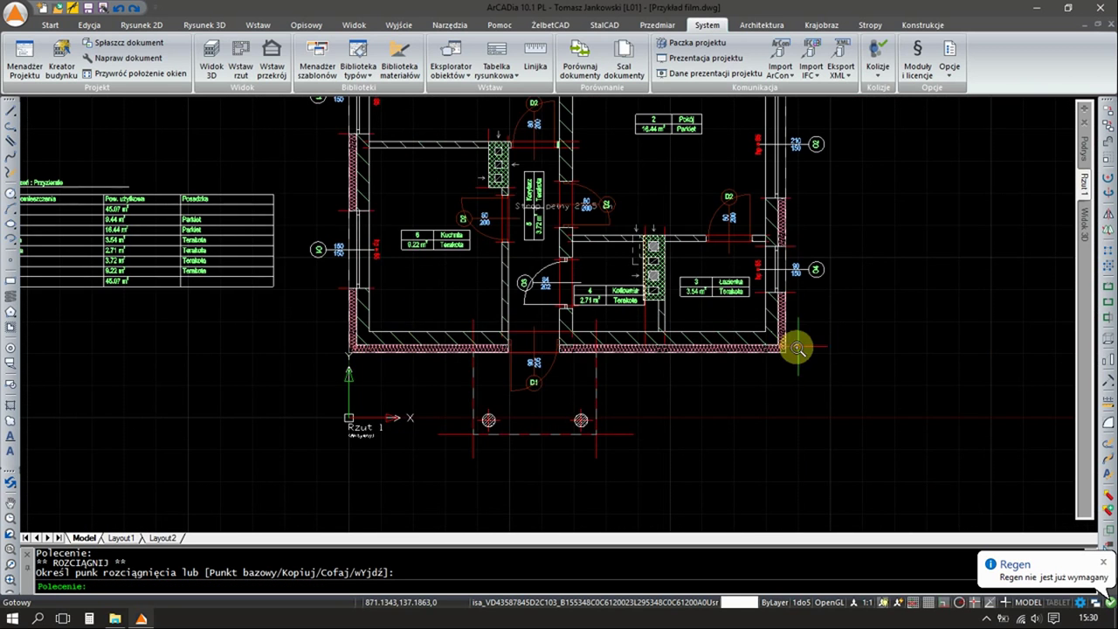
scroll(796, 347, up, 3)
scroll(706, 374, up, 2)
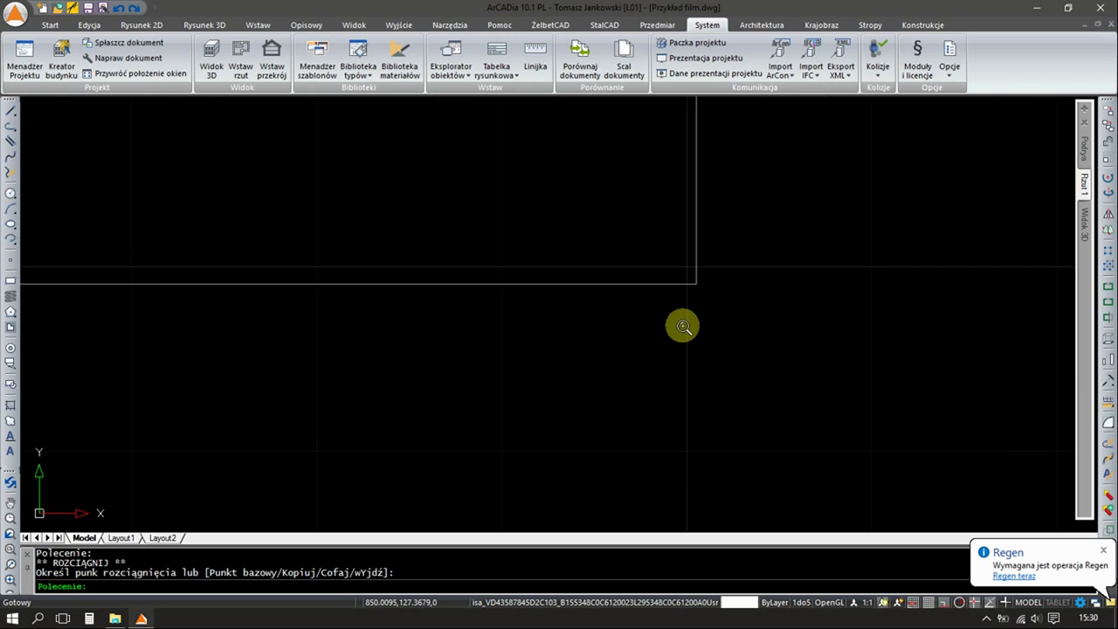
scroll(683, 327, down, 2)
scroll(674, 429, down, 2)
scroll(673, 429, down, 3)
scroll(618, 220, up, 5)
scroll(552, 134, up, 2)
scroll(384, 175, up, 2)
scroll(369, 235, up, 2)
scroll(647, 390, up, 1)
scroll(647, 389, down, 2)
scroll(643, 411, up, 2)
scroll(625, 389, up, 1)
scroll(562, 392, down, 1)
scroll(588, 324, down, 2)
scroll(568, 335, down, 2)
scroll(551, 350, down, 3)
scroll(552, 350, up, 3)
scroll(552, 350, up, 3)
Reselect the slab and snap its top-right corner to the outer wall corner
click(519, 410)
key(Escape)
click(531, 412)
scroll(524, 419, down, 5)
scroll(626, 314, up, 6)
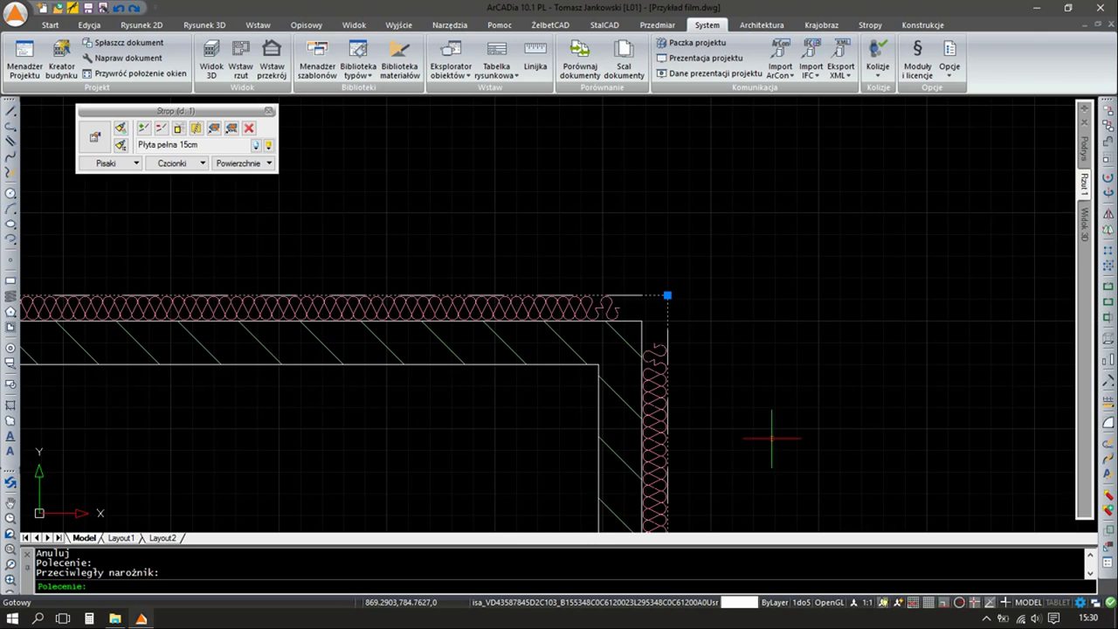
scroll(673, 280, up, 3)
scroll(709, 320, up, 2)
scroll(699, 330, up, 2)
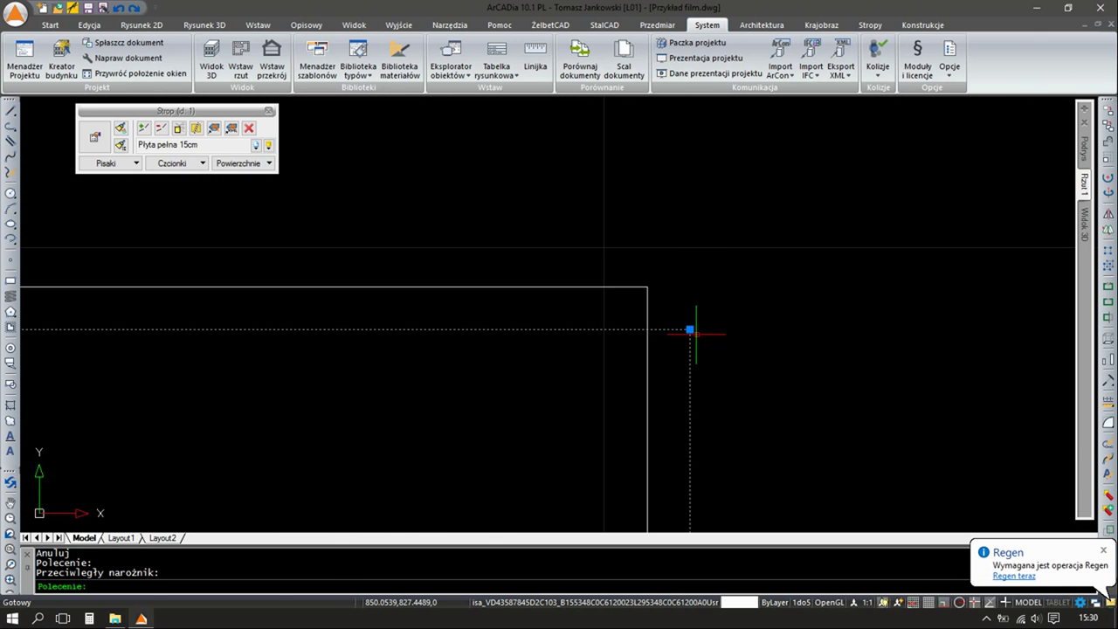
click(690, 329)
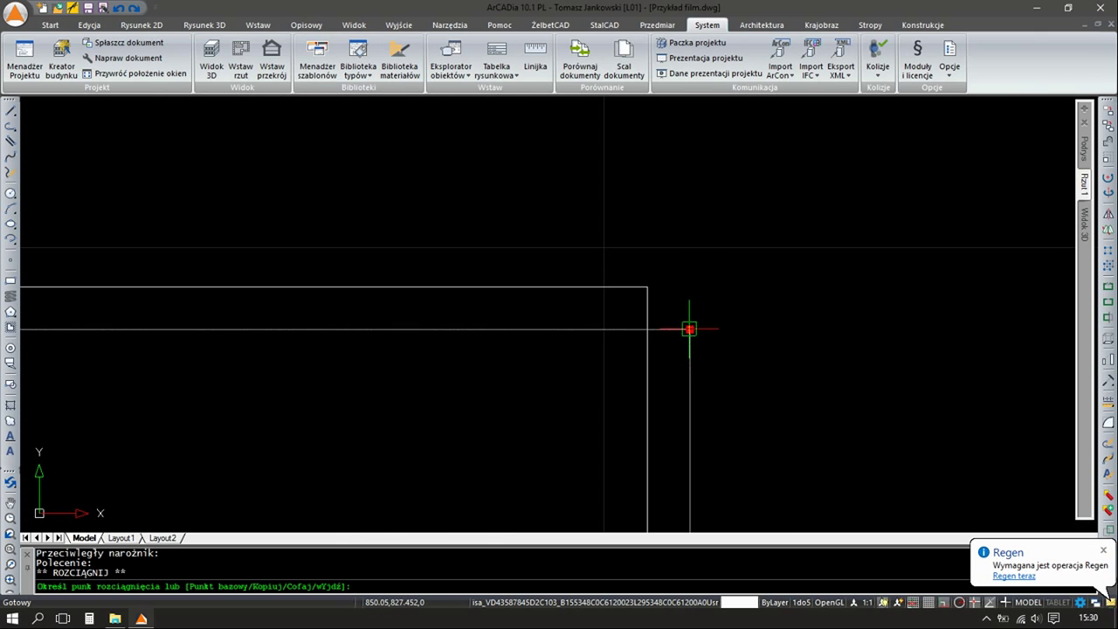
click(646, 292)
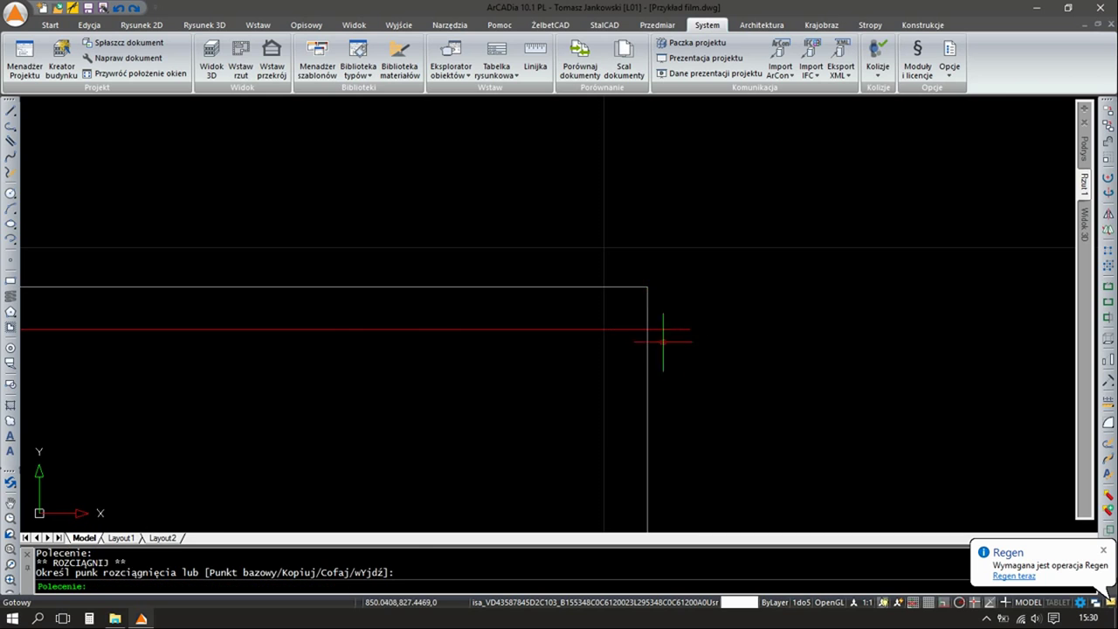
scroll(719, 327, down, 5)
scroll(483, 324, up, 3)
scroll(661, 287, up, 2)
scroll(611, 274, up, 2)
scroll(369, 267, up, 2)
scroll(370, 268, up, 1)
scroll(419, 294, down, 1)
scroll(459, 295, down, 2)
scroll(459, 294, down, 2)
scroll(510, 329, down, 3)
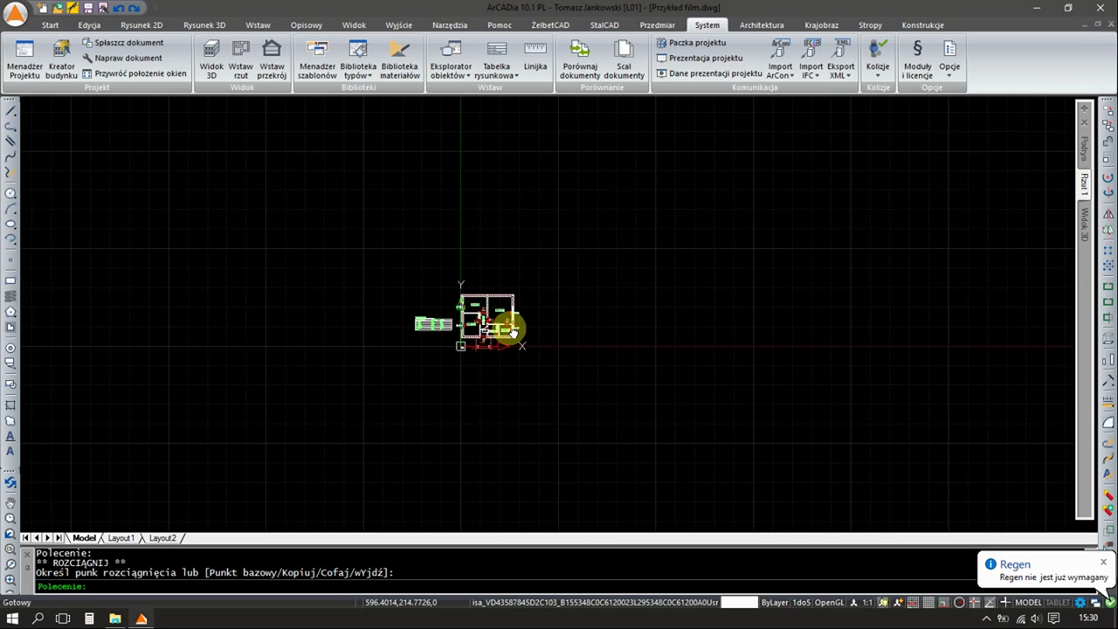
scroll(511, 329, up, 2)
scroll(489, 297, up, 2)
scroll(474, 349, down, 1)
Cancel the pending command and save the drawing
scroll(474, 349, down, 1)
key(Escape)
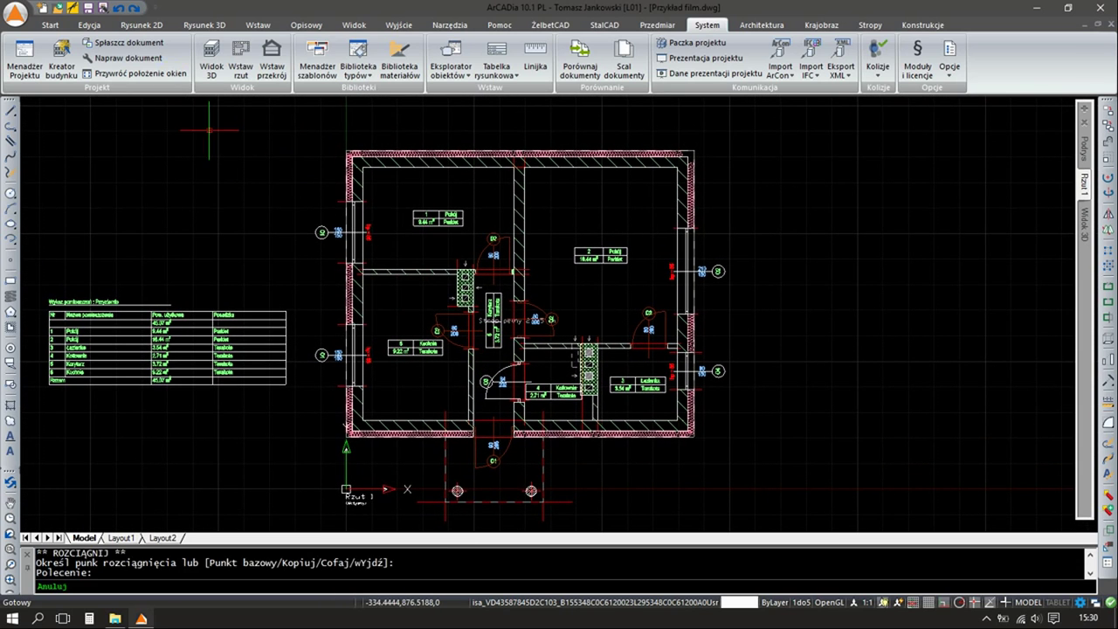
click(90, 8)
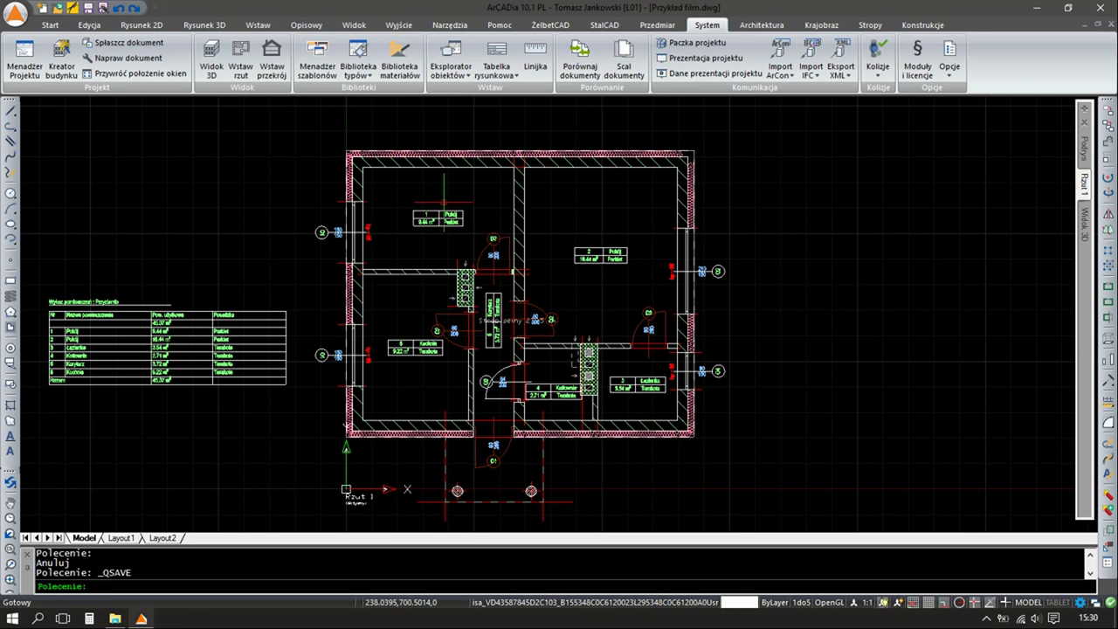
Start an Otwór w stropie slab opening, pick one point, then cancel it
click(866, 25)
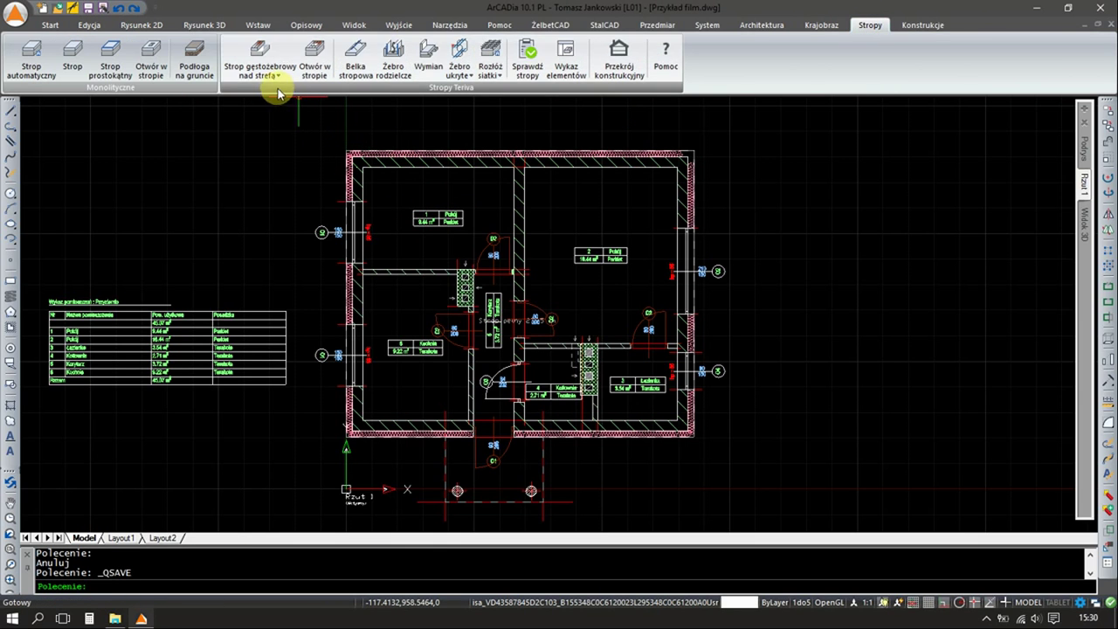
click(153, 54)
scroll(482, 300, up, 5)
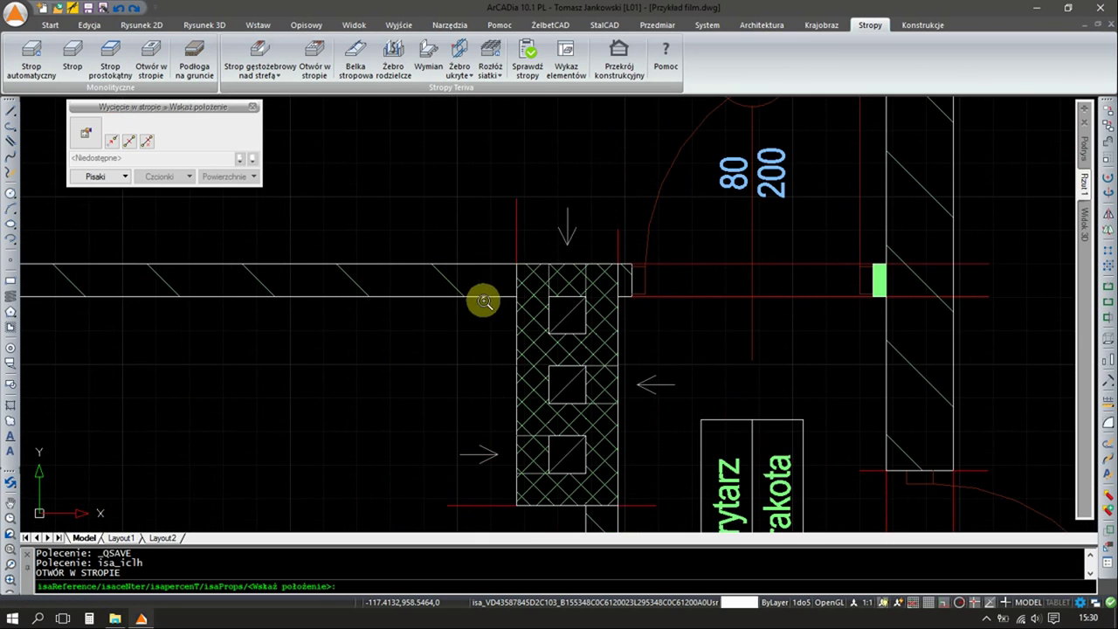
scroll(531, 242, up, 3)
scroll(562, 200, down, 5)
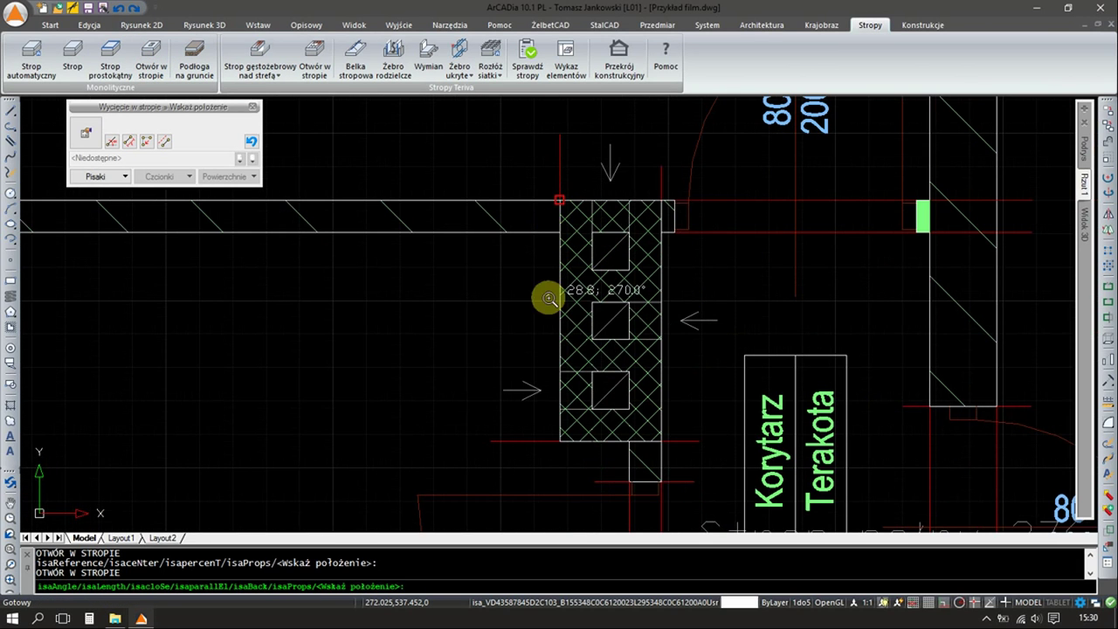
click(550, 419)
key(Escape)
Switch off the podklad layer so its red underlay lines disappear
click(50, 24)
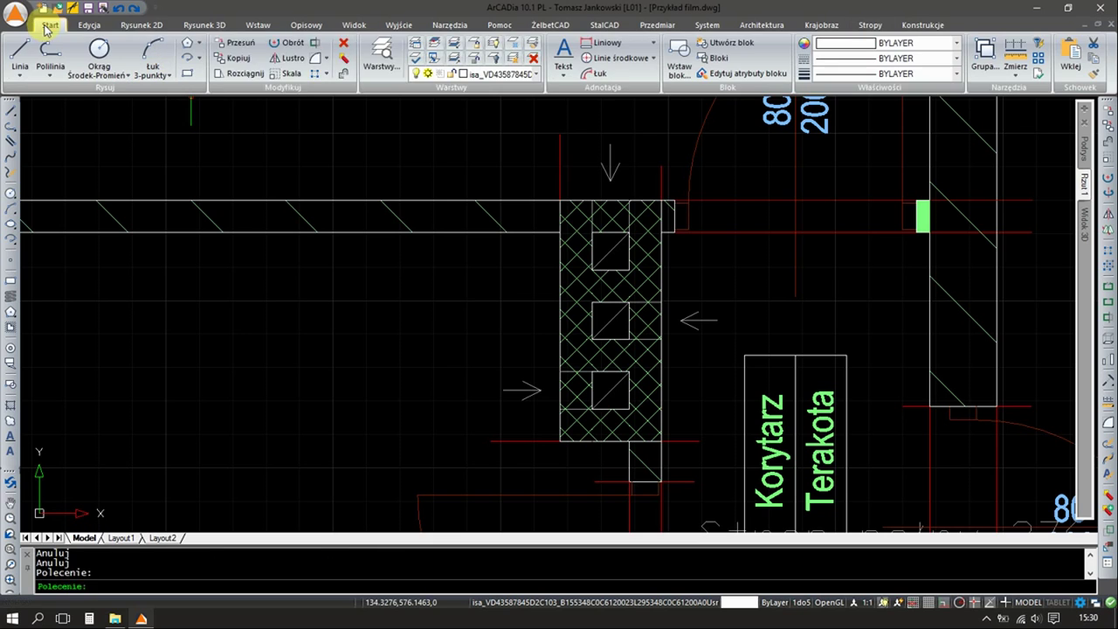
click(506, 73)
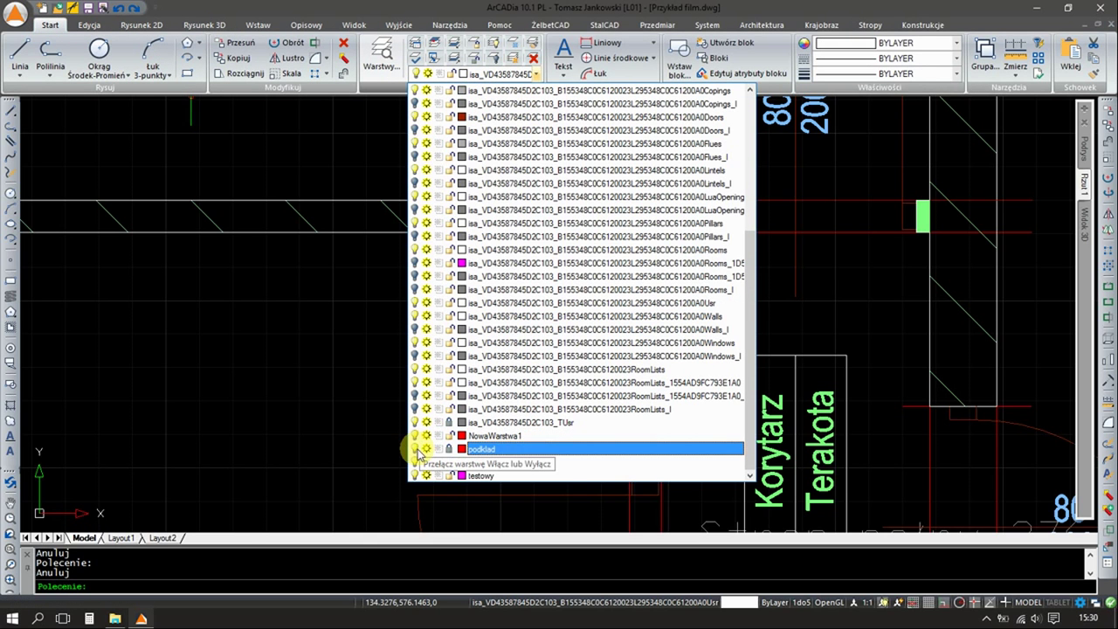
click(324, 425)
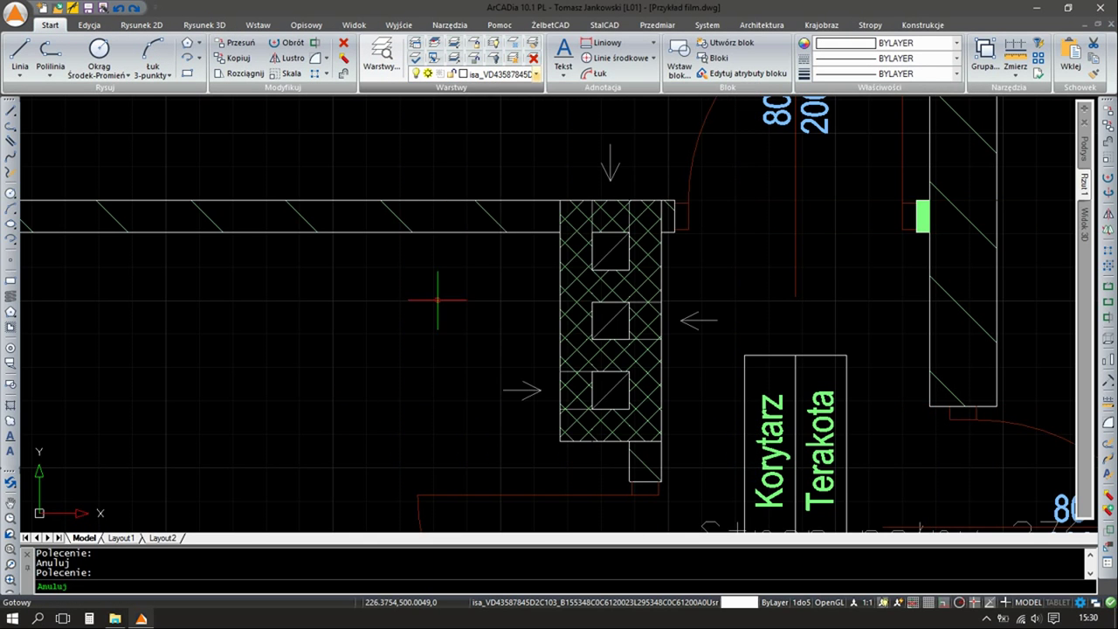
scroll(436, 294, down, 10)
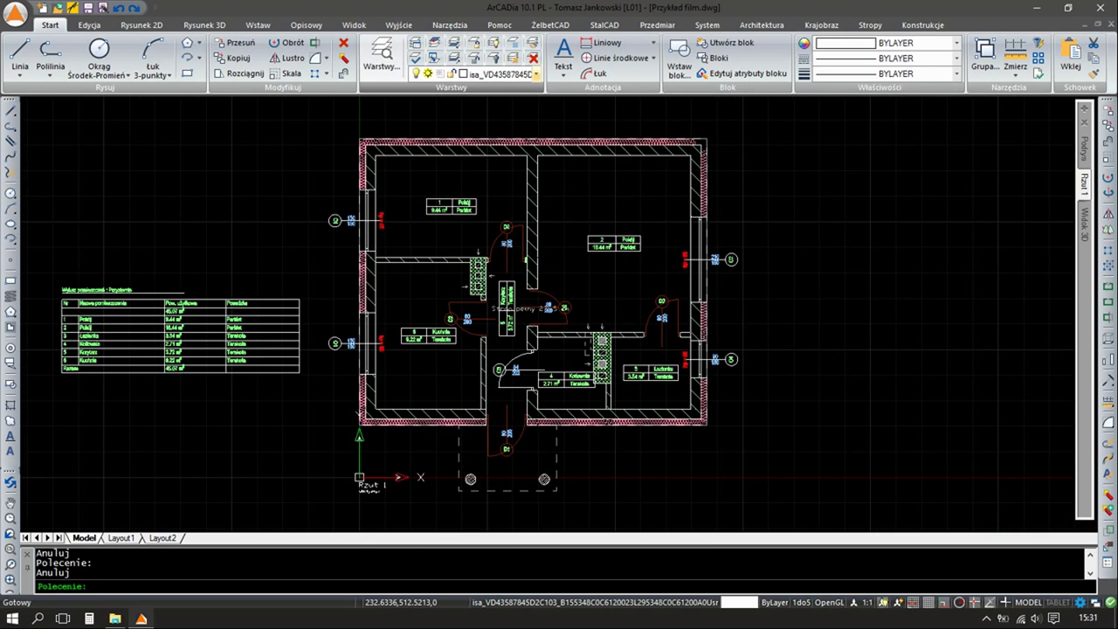
click(867, 30)
click(151, 54)
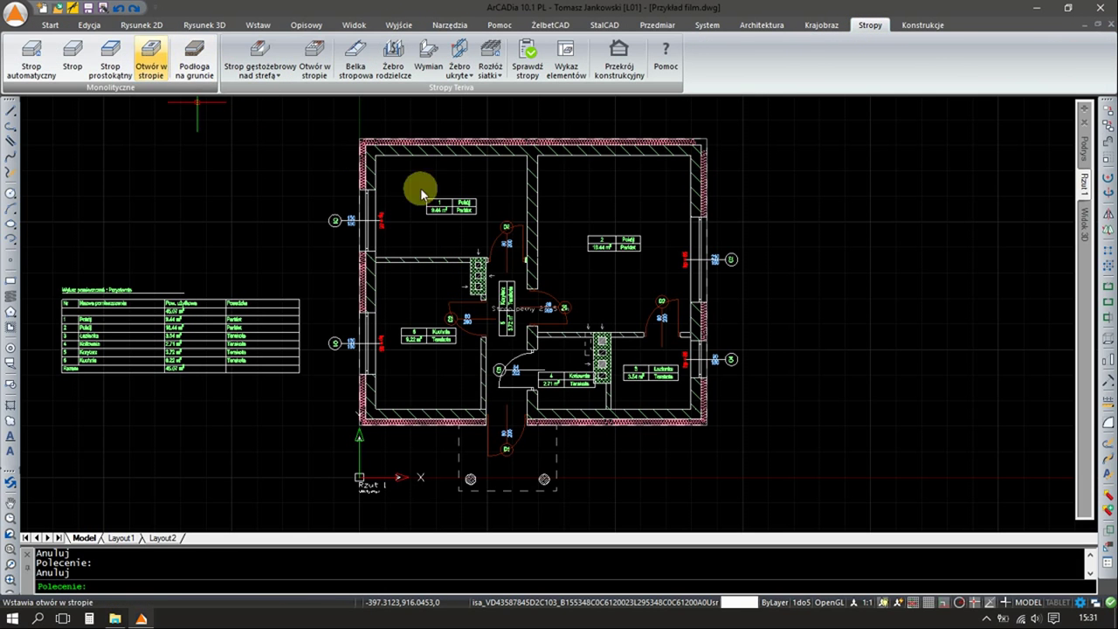
scroll(489, 227, up, 5)
scroll(511, 187, up, 3)
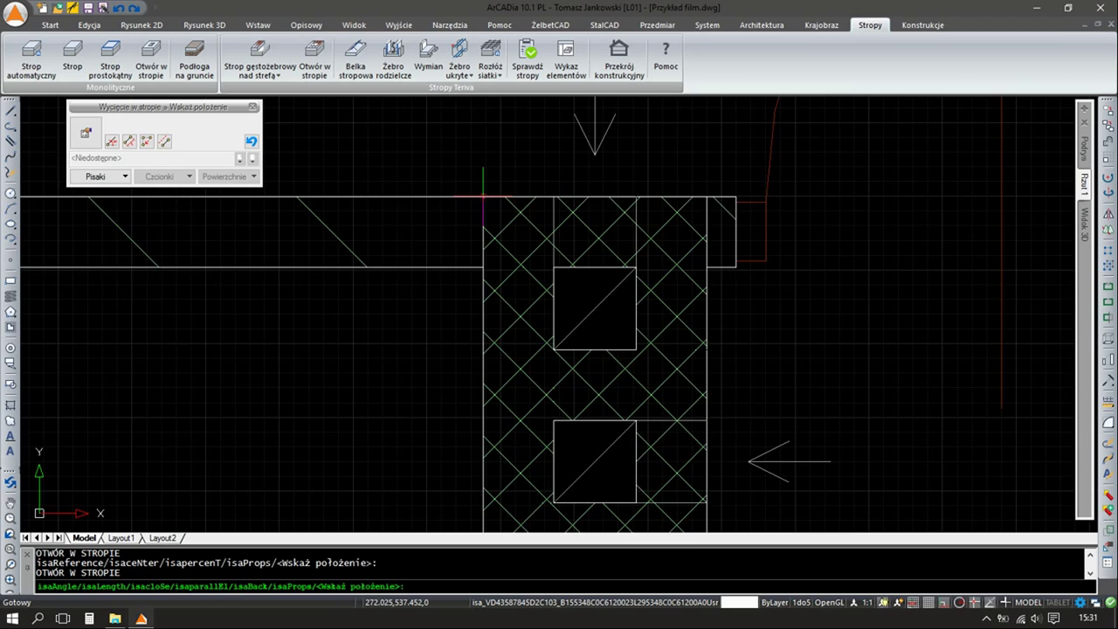
scroll(482, 194, down, 4)
scroll(456, 287, up, 5)
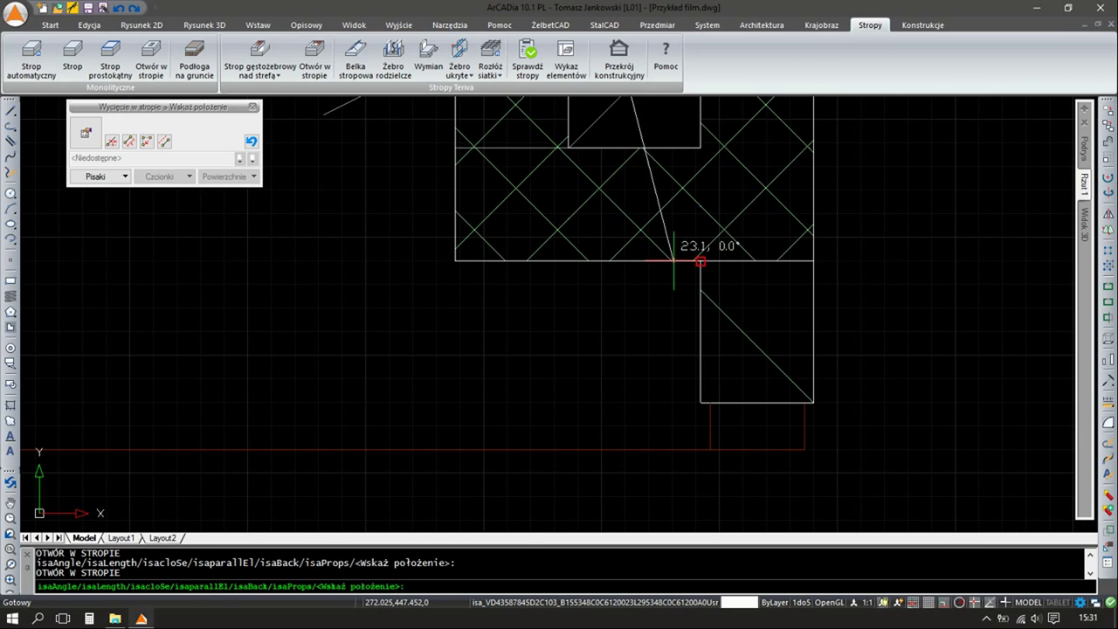
scroll(813, 260, down, 3)
scroll(774, 312, down, 1)
scroll(774, 100, up, 5)
scroll(805, 142, up, 2)
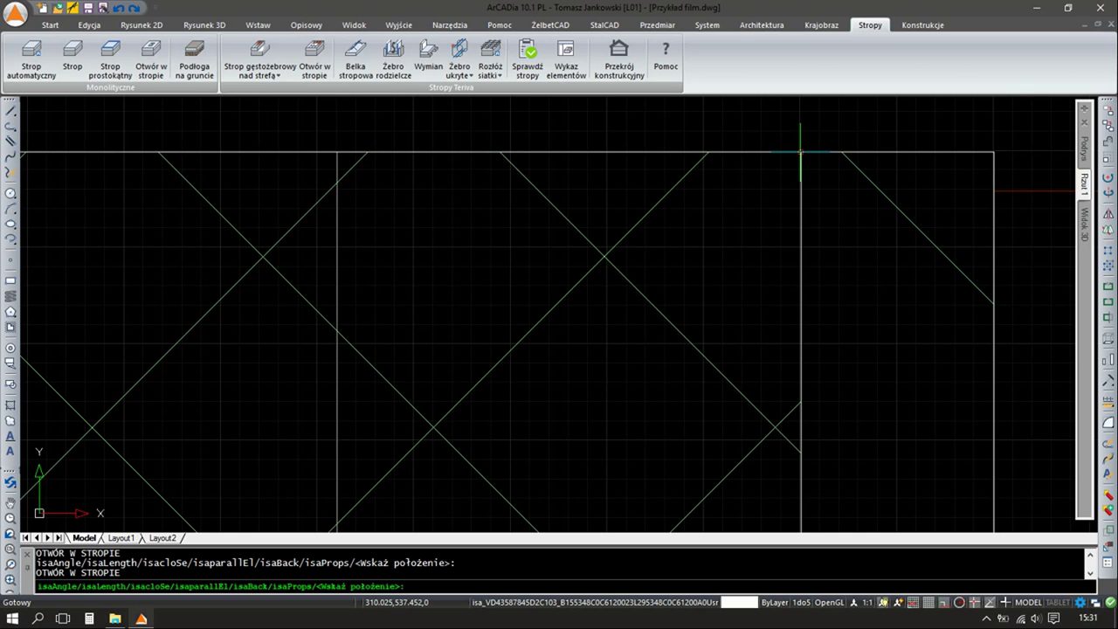
key(Escape)
scroll(589, 171, down, 2)
scroll(589, 171, down, 2)
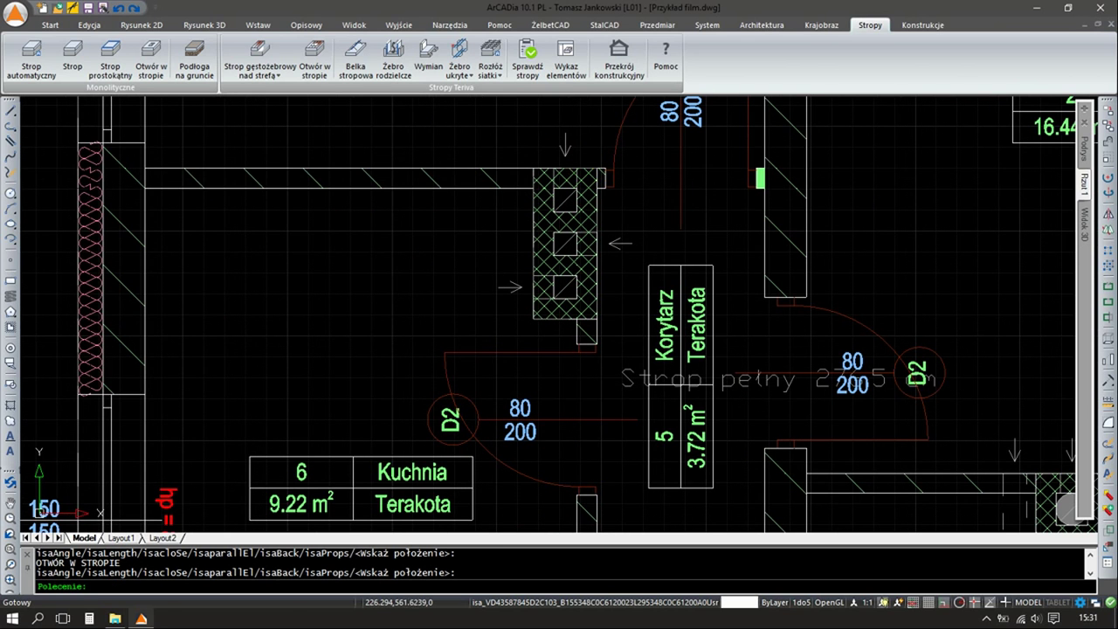
click(150, 61)
scroll(623, 292, down, 3)
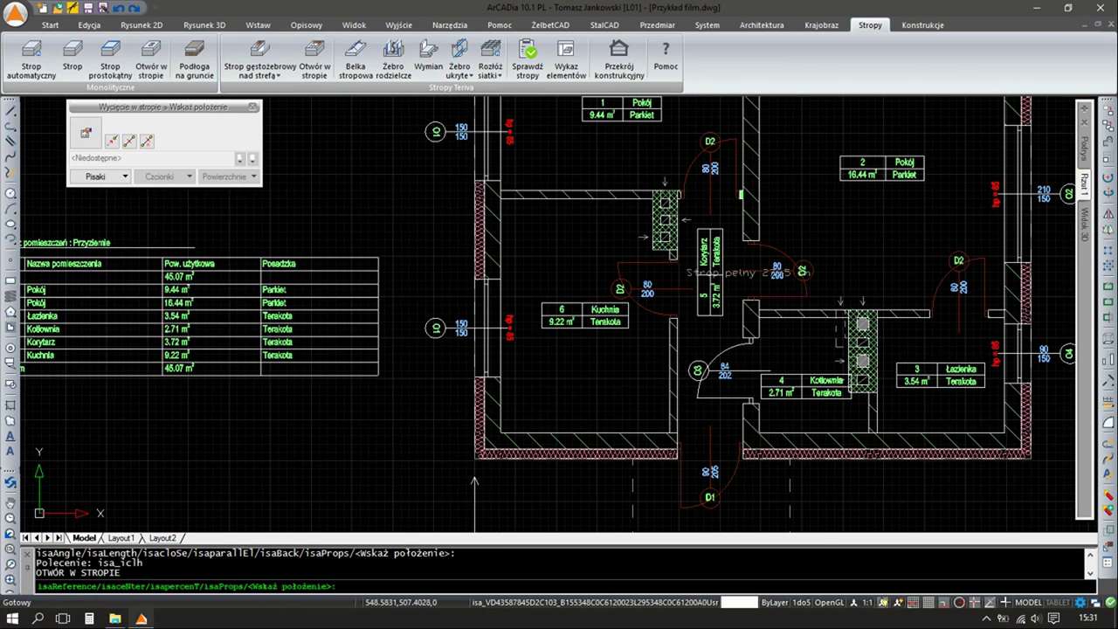
scroll(643, 434, up, 5)
scroll(488, 485, up, 3)
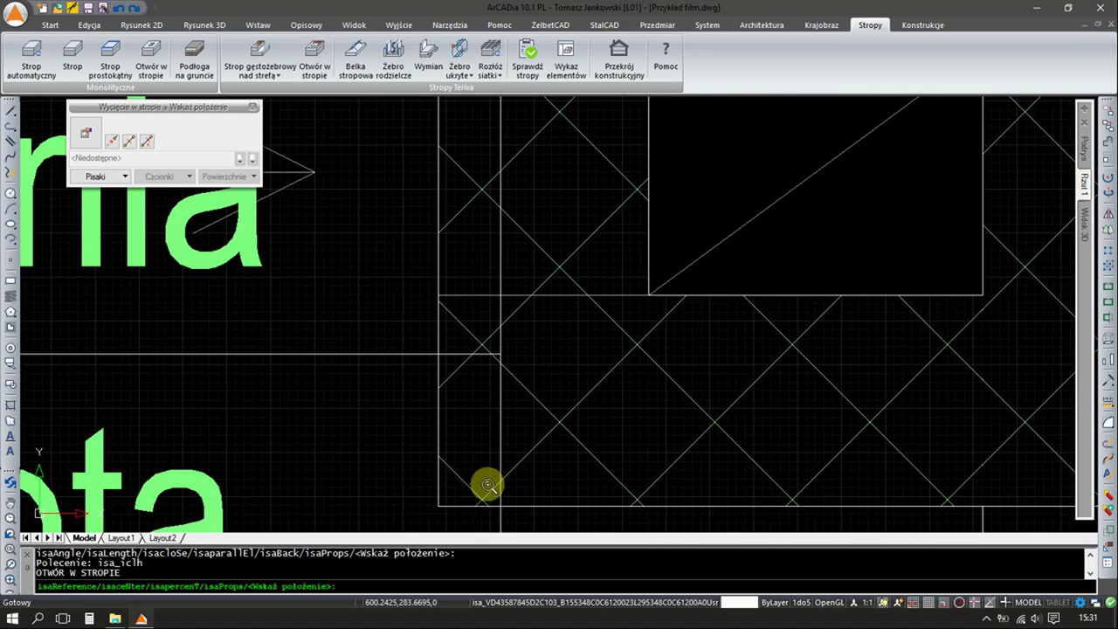
click(438, 505)
scroll(531, 489, down, 4)
scroll(684, 492, up, 4)
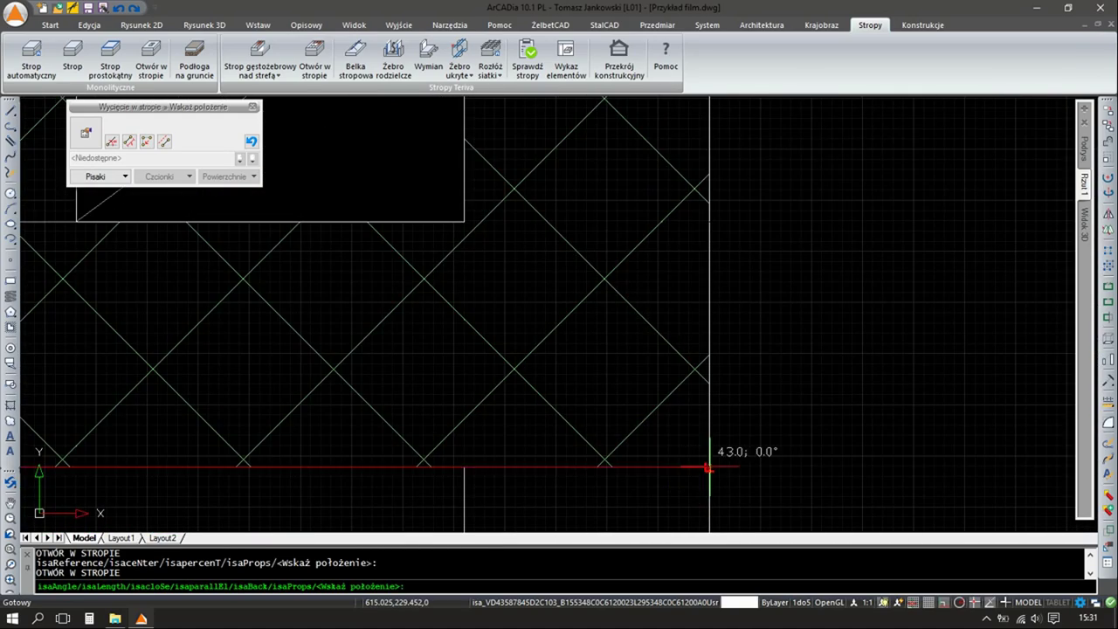
scroll(696, 477, down, 4)
scroll(696, 477, down, 2)
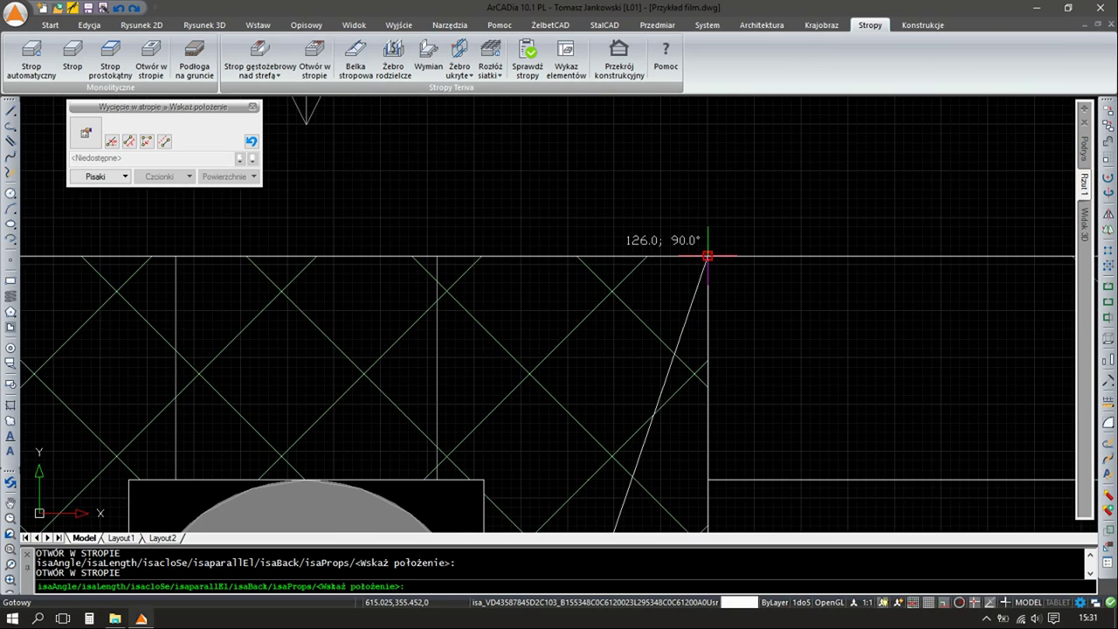
middle_drag(50, 261, 387, 232)
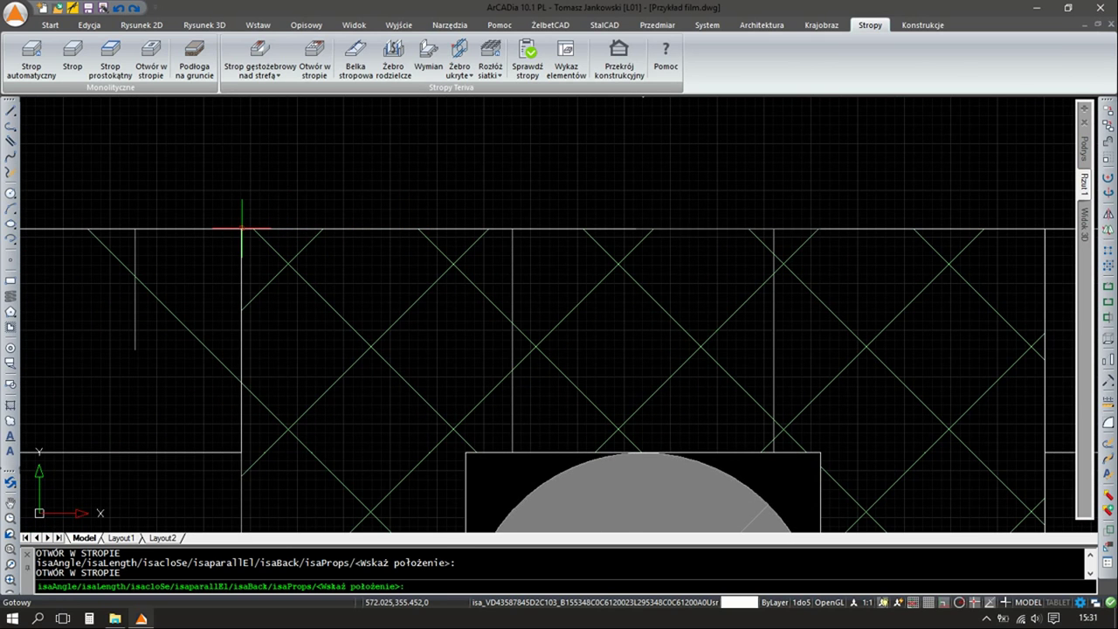
key(Escape)
scroll(379, 204, down, 5)
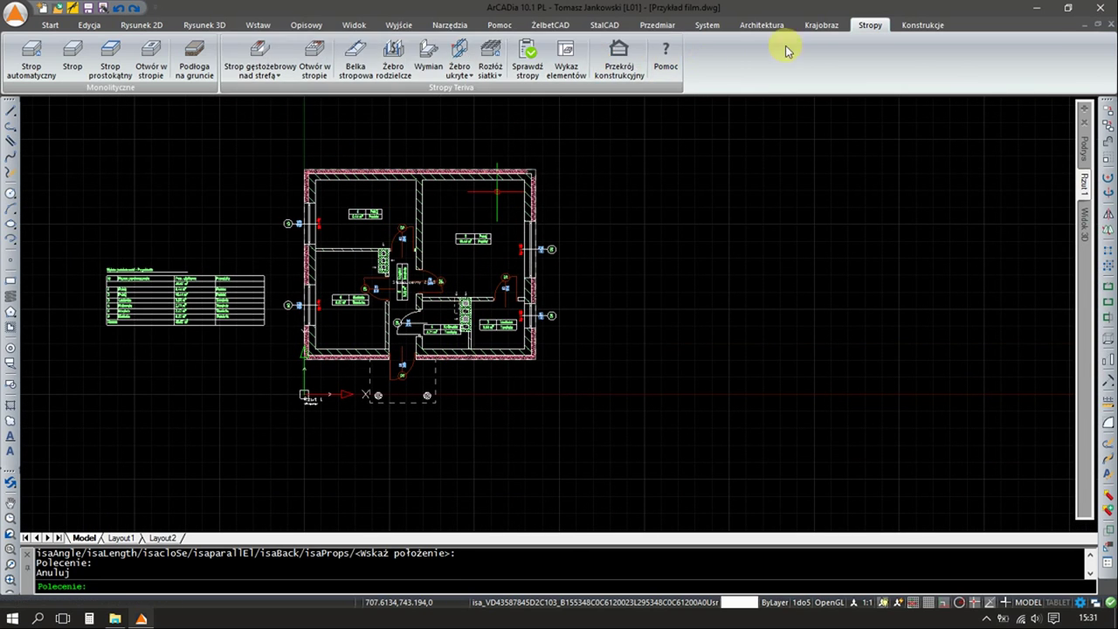
click(709, 25)
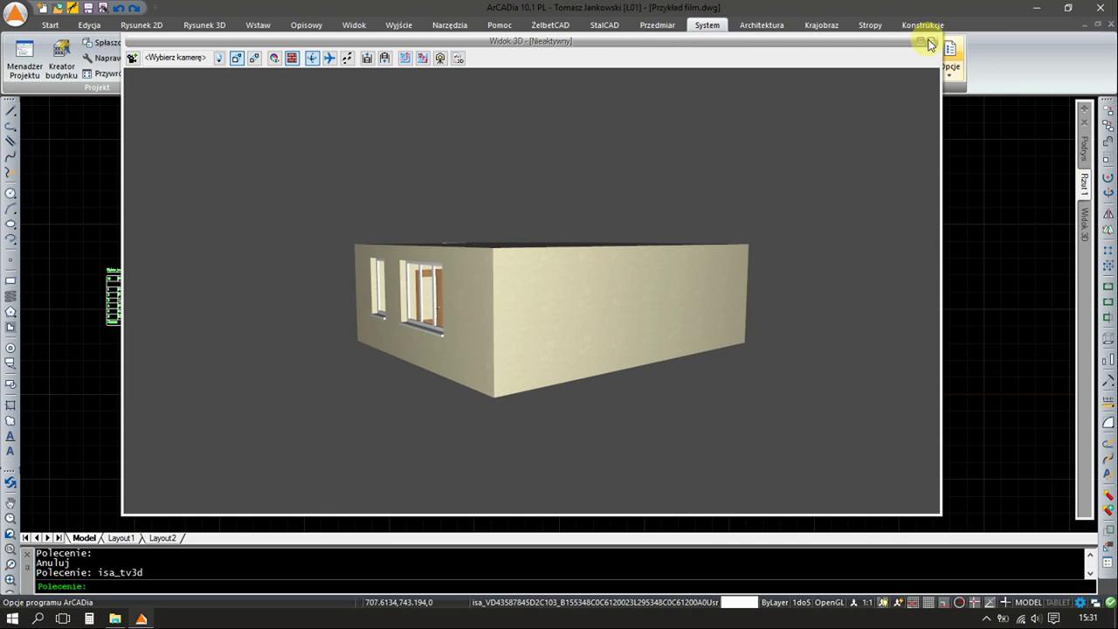
click(924, 42)
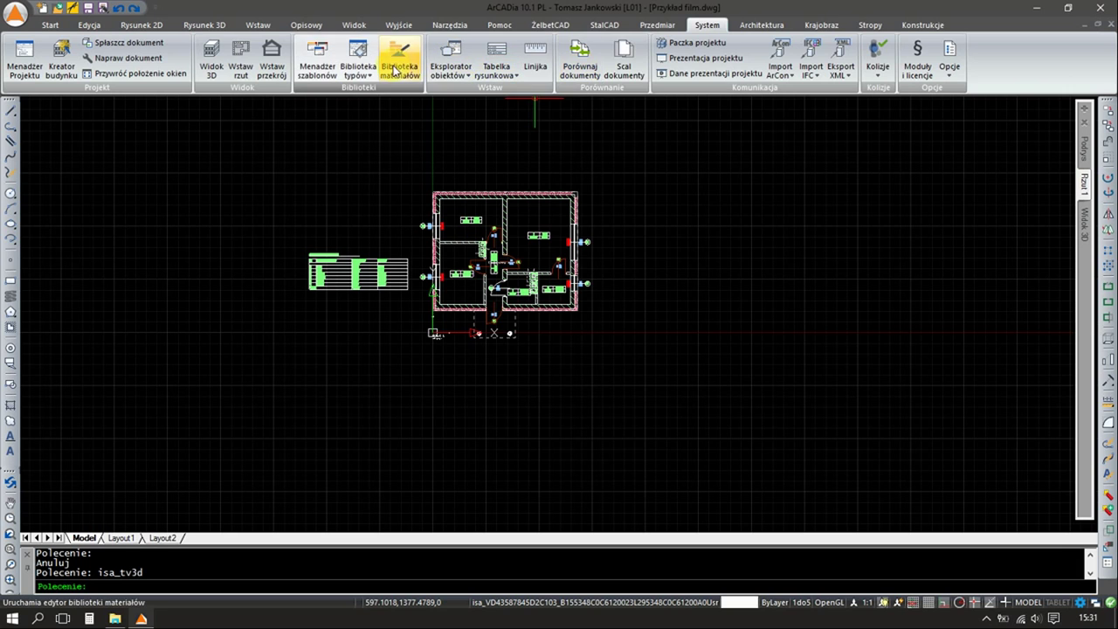
Draw the section line across the house and place section A-A beside the plan
click(272, 61)
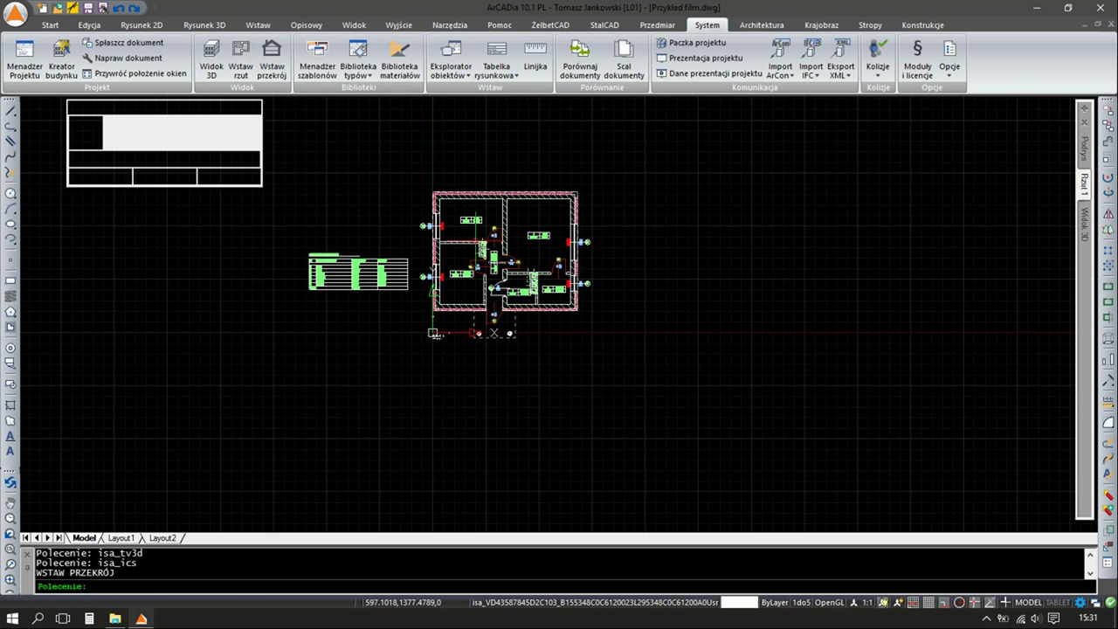
scroll(498, 340, up, 4)
click(474, 414)
scroll(475, 306, down, 2)
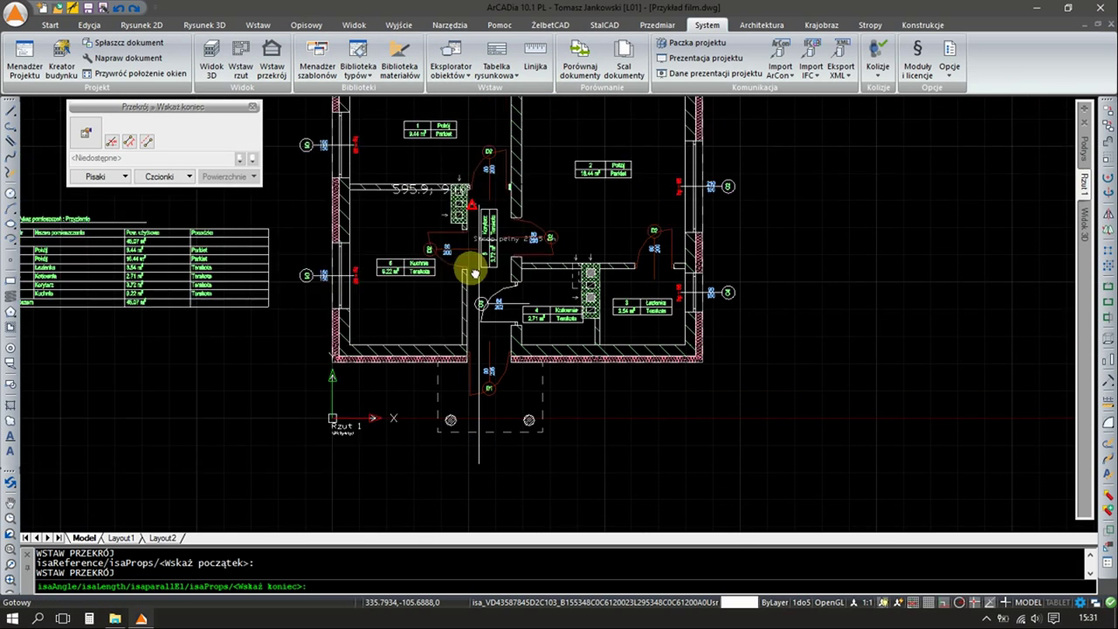
scroll(472, 218, up, 2)
click(470, 137)
scroll(489, 148, down, 4)
click(716, 219)
click(716, 219)
scroll(781, 187, up, 5)
scroll(778, 154, up, 3)
scroll(581, 324, up, 3)
mouse_move(582, 324)
middle_down()
mouse_move(553, 330)
mouse_move(306, 280)
middle_up()
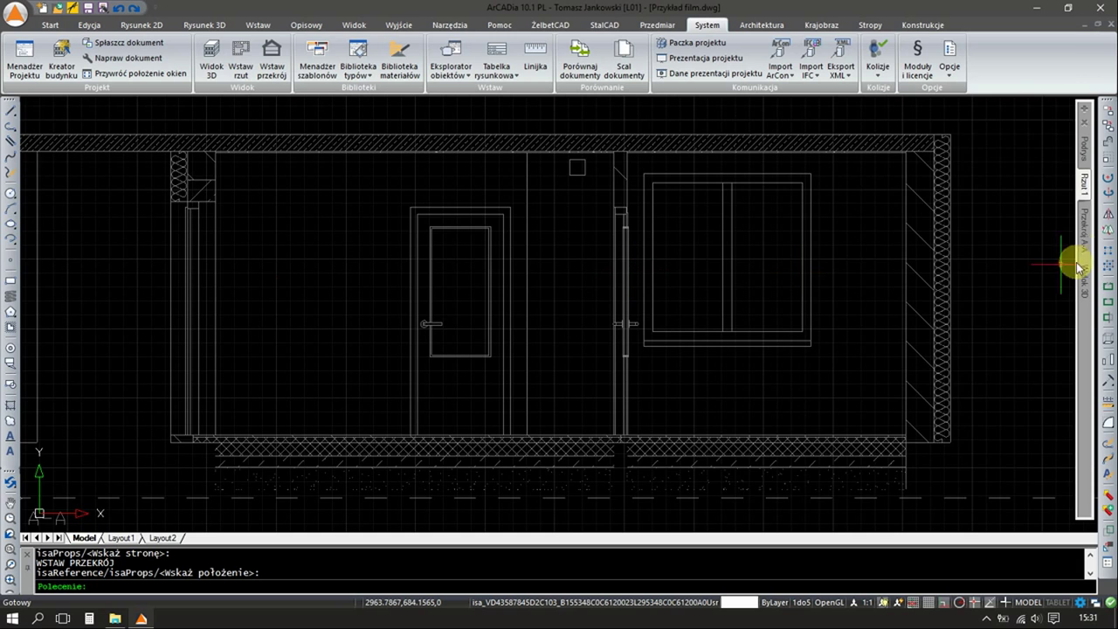
Activate the section A-A view and inspect its ring beam
click(1081, 229)
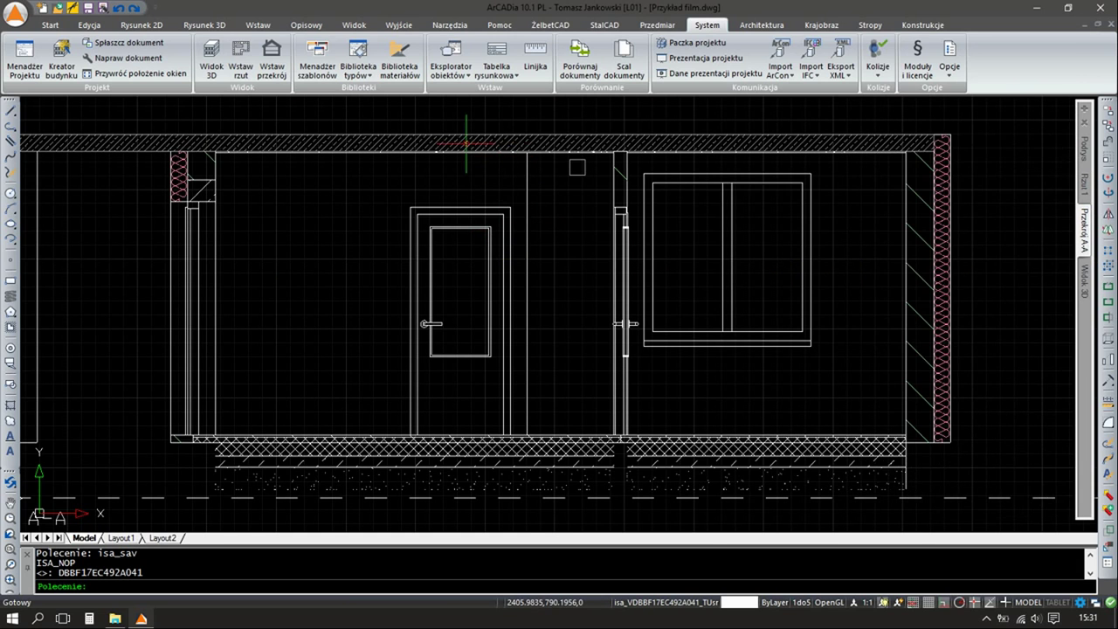
scroll(224, 144, up, 2)
click(226, 125)
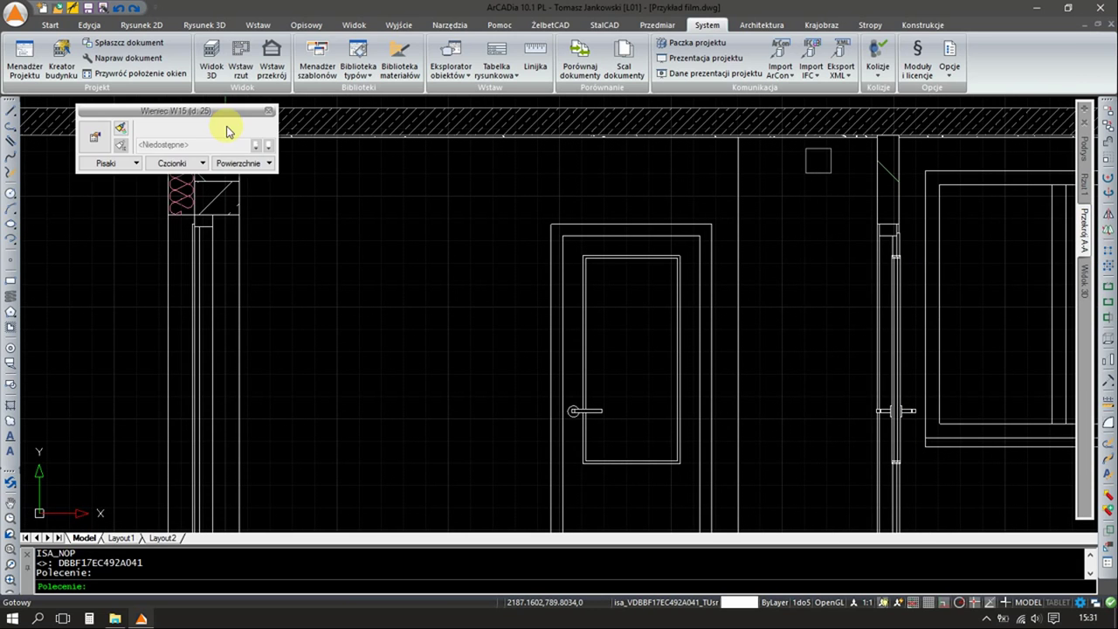
key(Escape)
key(Escape)
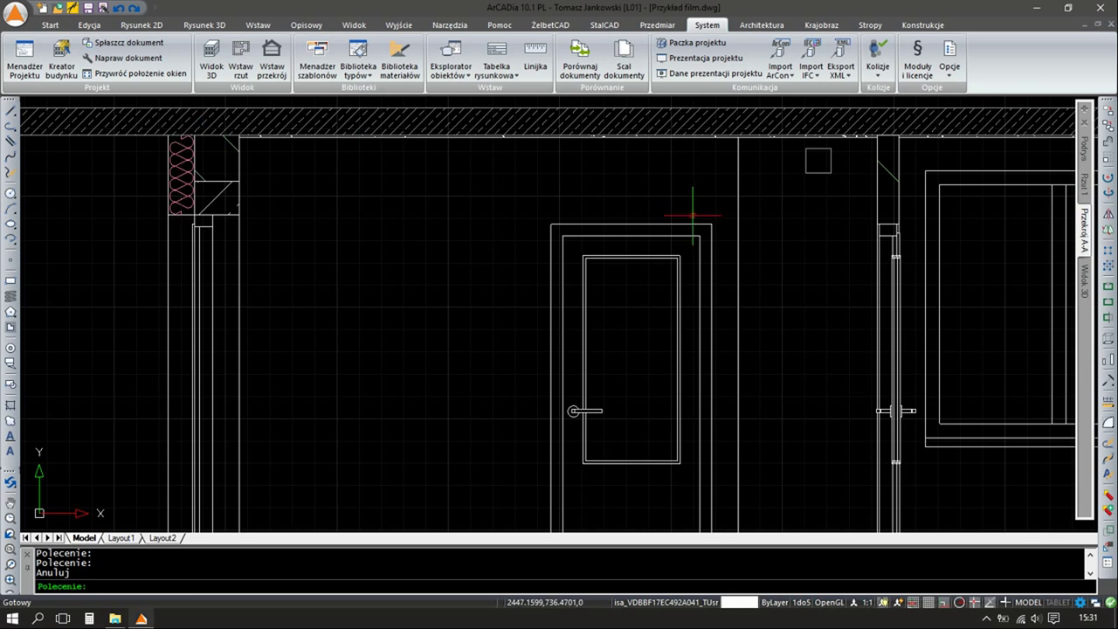
scroll(612, 218, down, 3)
scroll(590, 213, up, 3)
scroll(767, 188, down, 3)
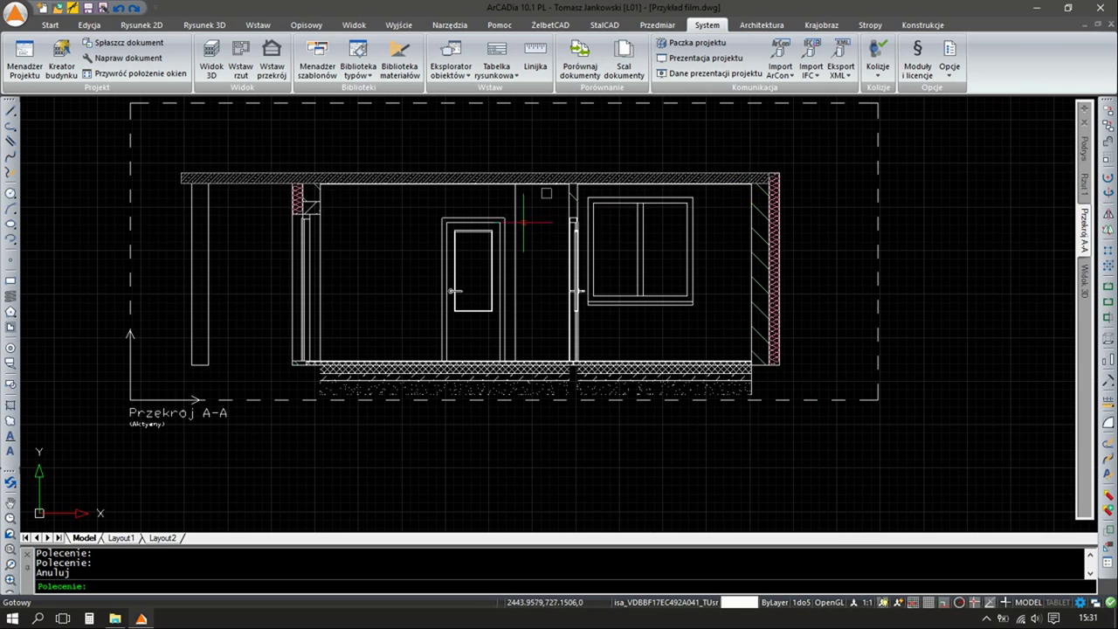
scroll(464, 208, up, 3)
scroll(464, 207, down, 3)
mouse_move(611, 306)
middle_down()
mouse_move(566, 230)
mouse_move(549, 320)
middle_up()
scroll(438, 272, up, 2)
Make layer 1 the current layer
click(50, 24)
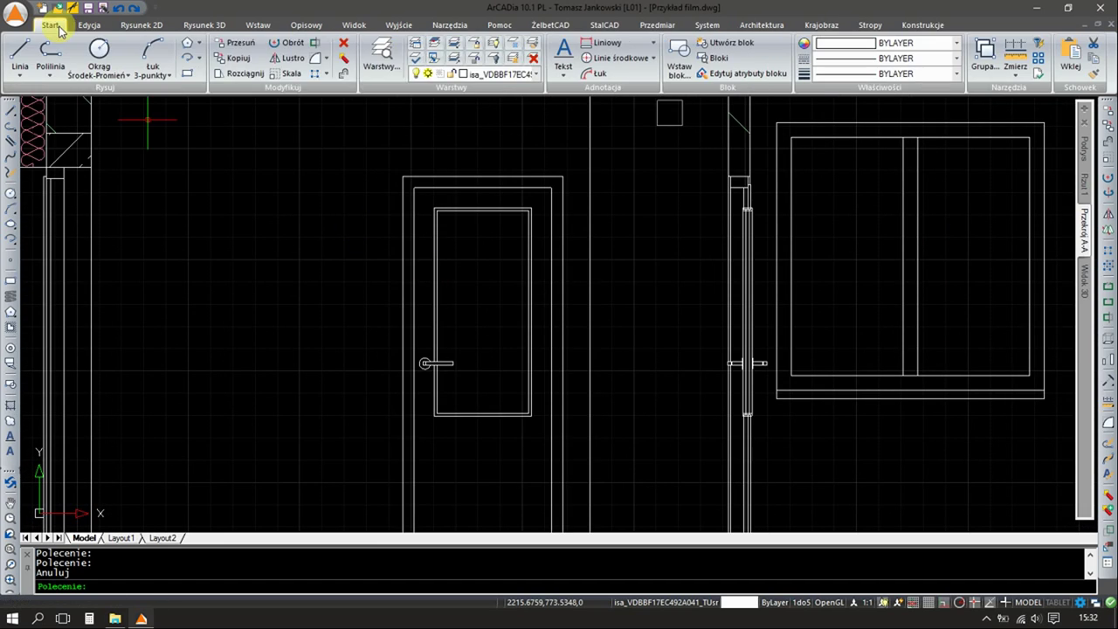
click(504, 73)
scroll(532, 295, up, 5)
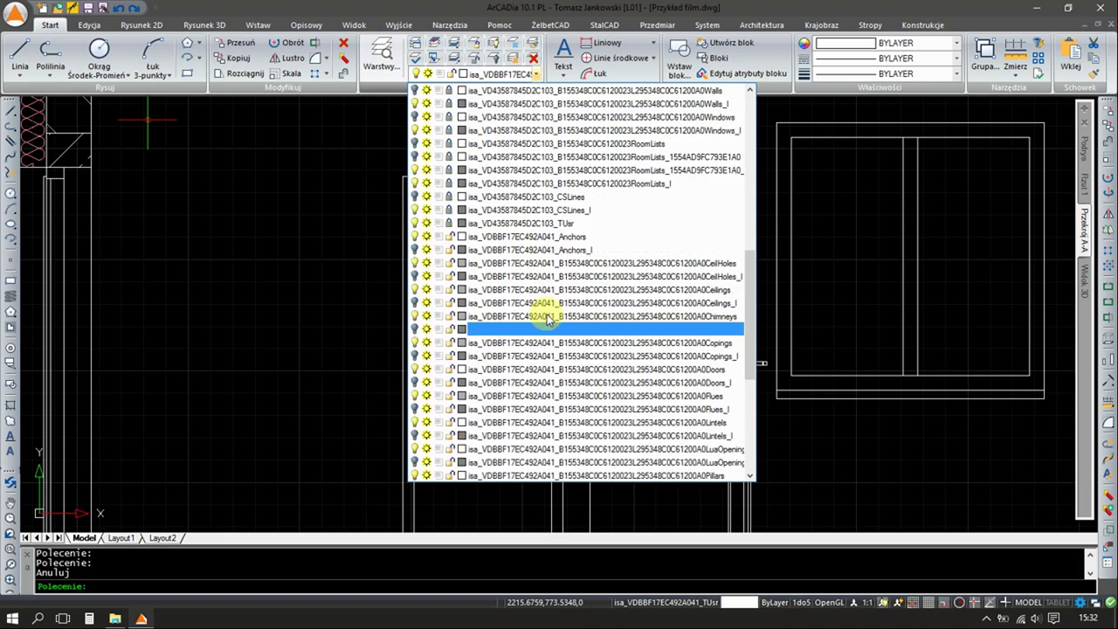
scroll(536, 317, up, 5)
scroll(536, 230, up, 5)
click(472, 103)
scroll(483, 104, down, 3)
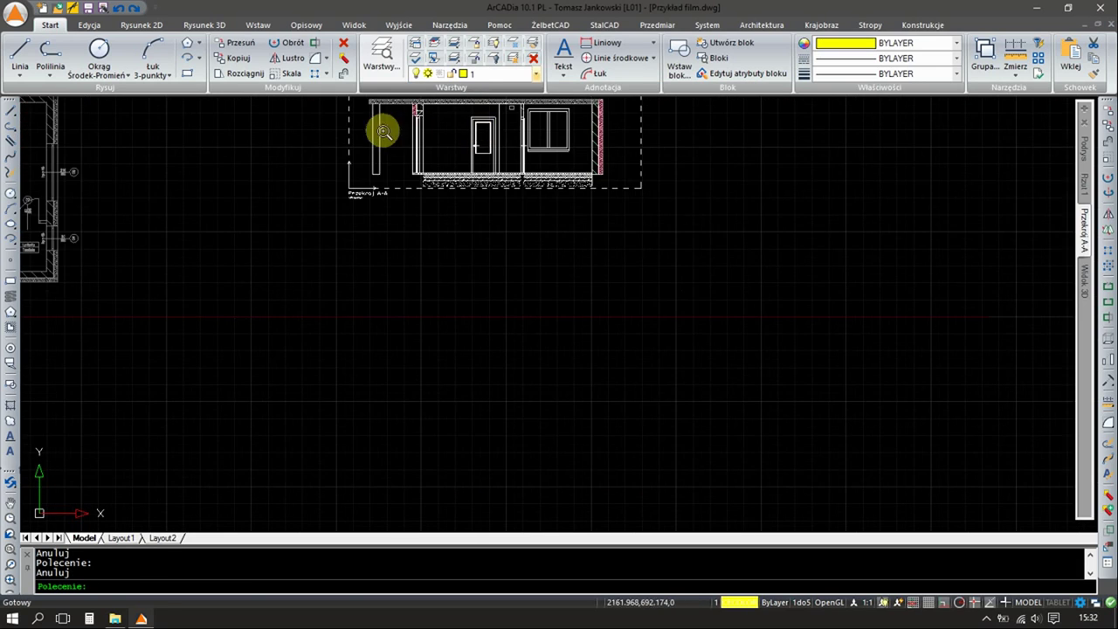
Add a vertical 253.5 linear dimension from the floor up near the left wall
click(601, 45)
scroll(356, 270, up, 5)
scroll(350, 203, up, 3)
click(323, 181)
scroll(329, 180, down, 3)
scroll(338, 309, down, 3)
scroll(338, 309, up, 5)
scroll(317, 205, up, 3)
middle_drag(242, 154, 319, 263)
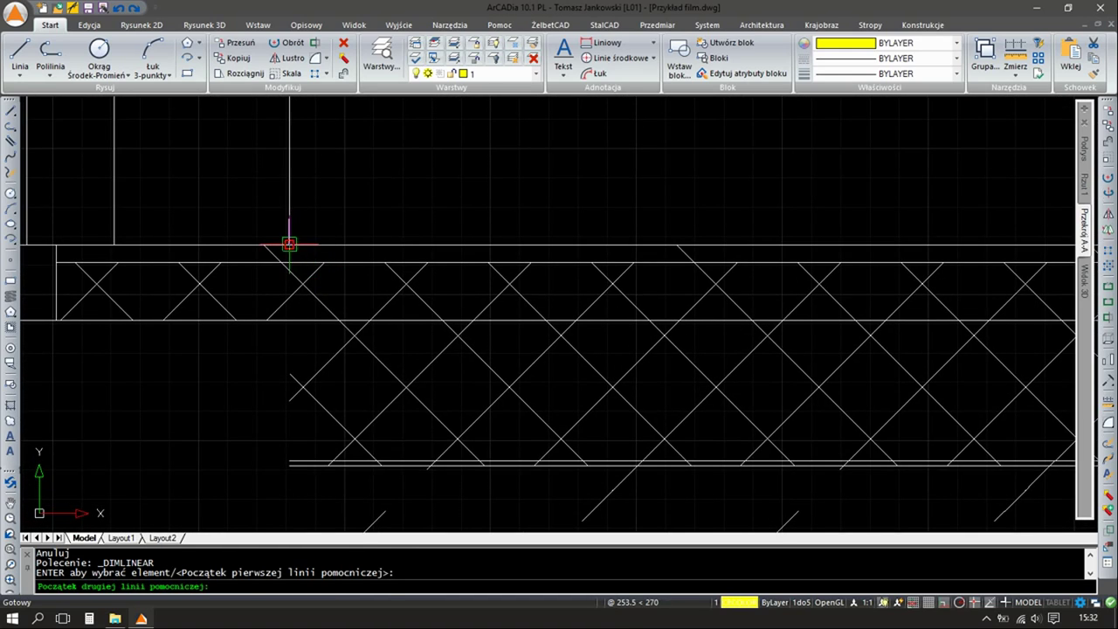
click(289, 244)
scroll(349, 244, down, 3)
scroll(417, 239, down, 3)
click(426, 209)
key(Escape)
Shift the section view slightly and check the room's floor layers
scroll(467, 361, up, 1)
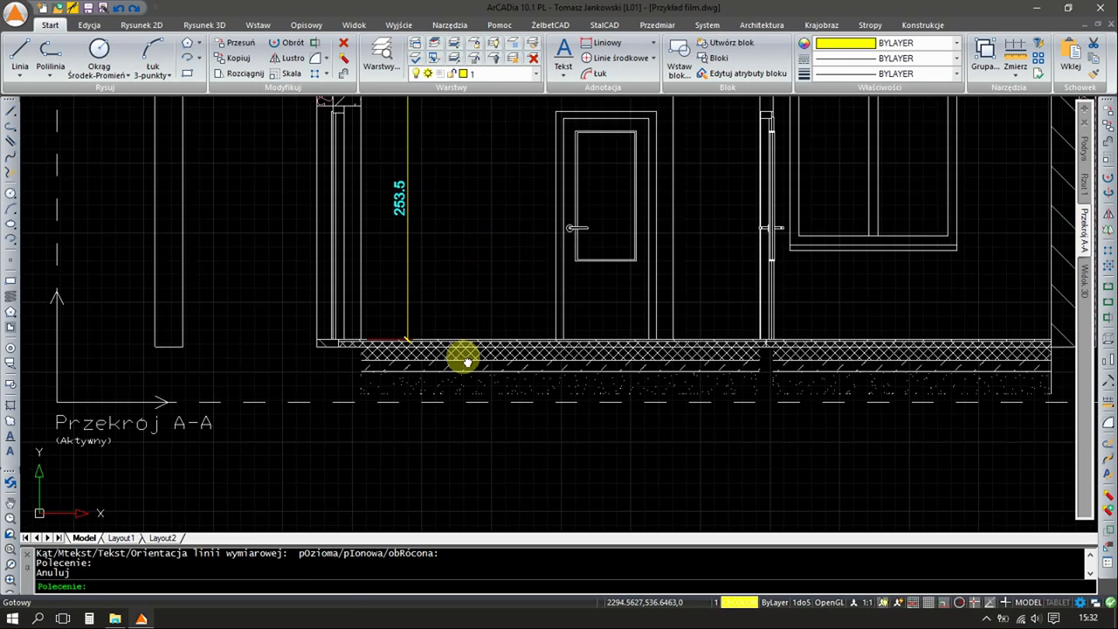
middle_drag(467, 360, 496, 401)
key(Escape)
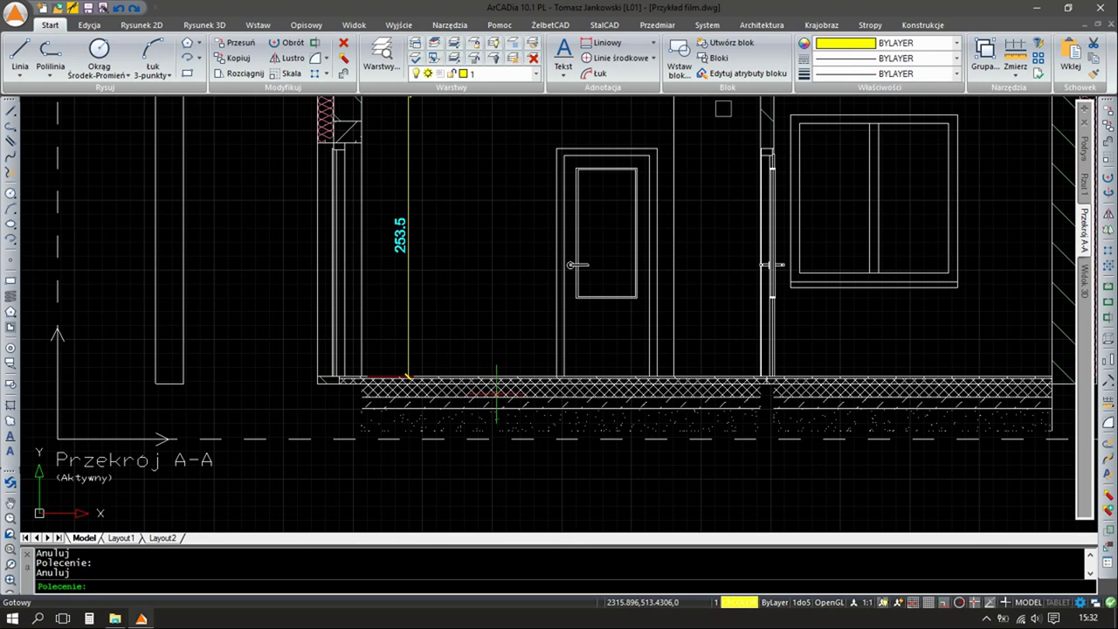
click(496, 393)
key(Escape)
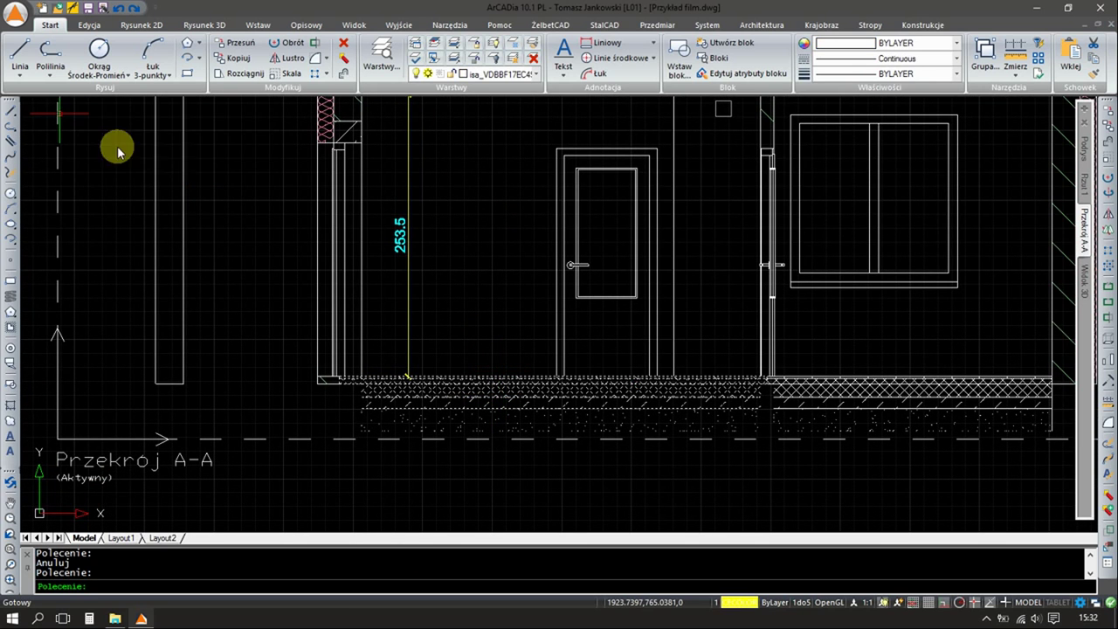
Move the Korytarz floor's lean-concrete screed below the lower storey boundary
double_click(531, 312)
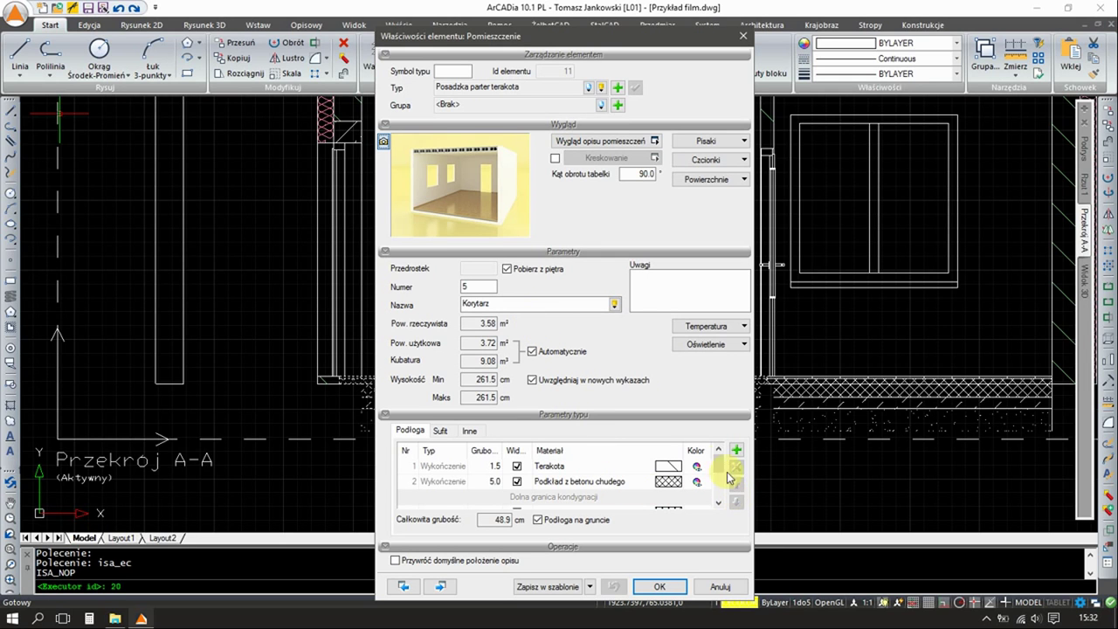
click(555, 481)
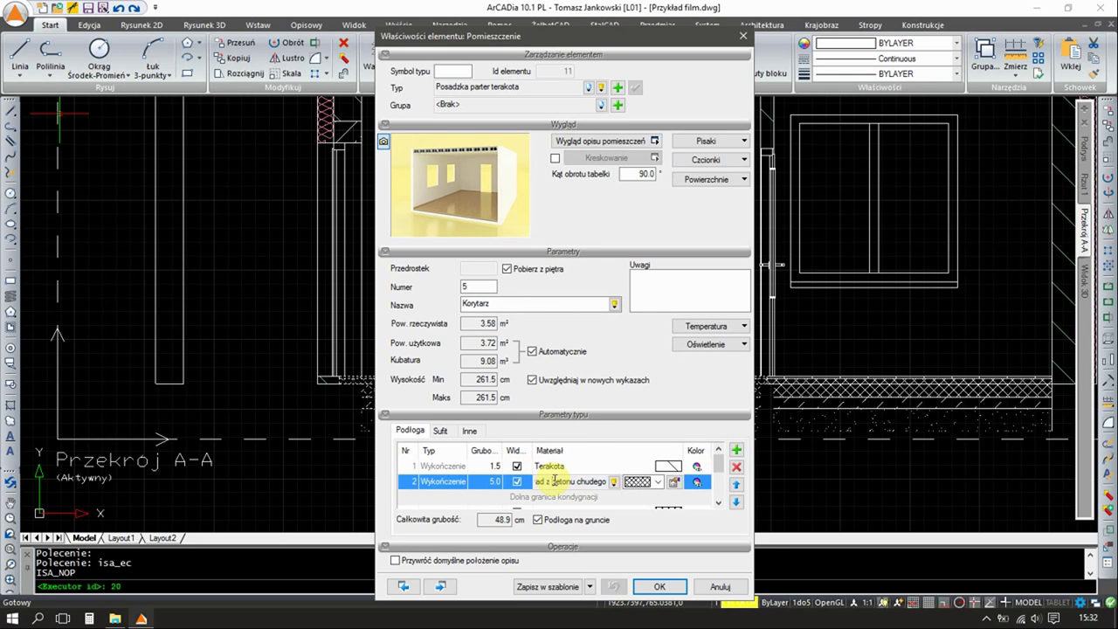
click(737, 504)
click(635, 88)
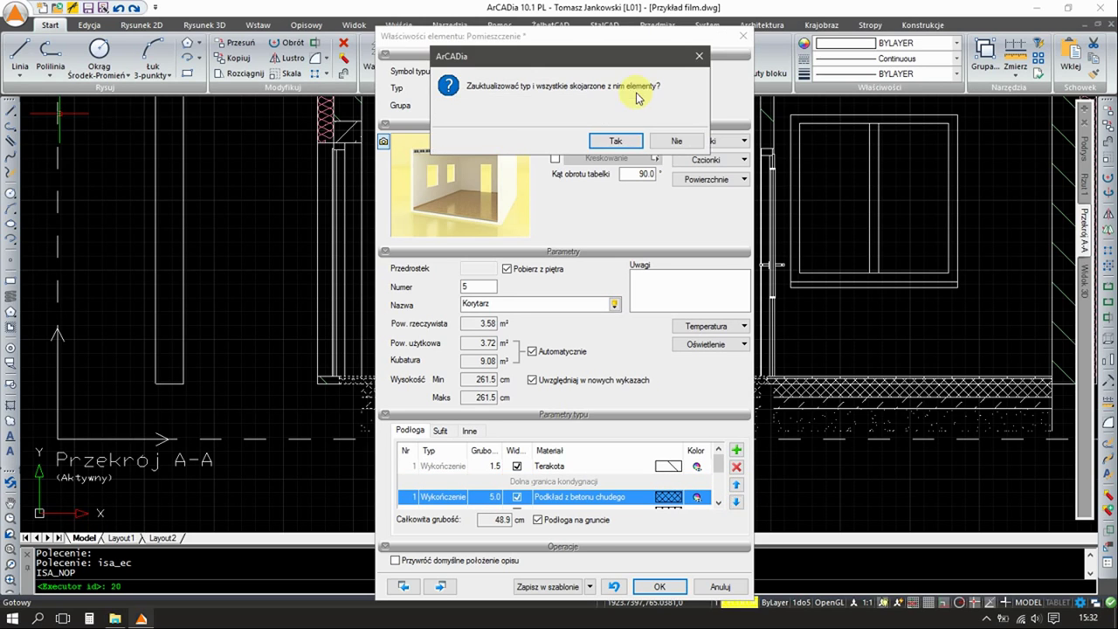
click(615, 142)
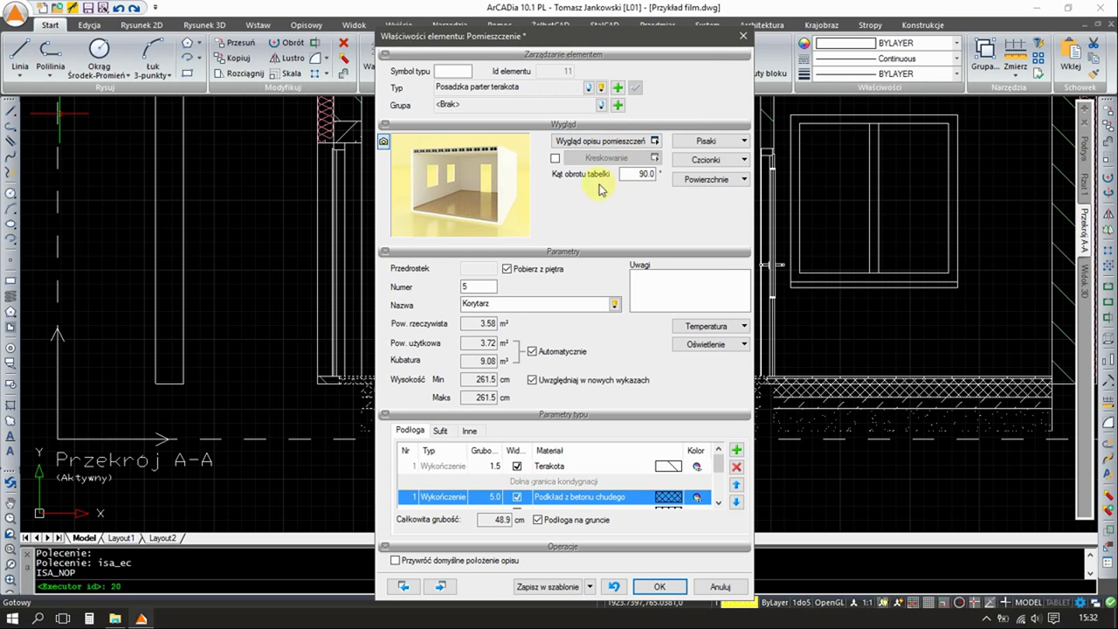
click(669, 591)
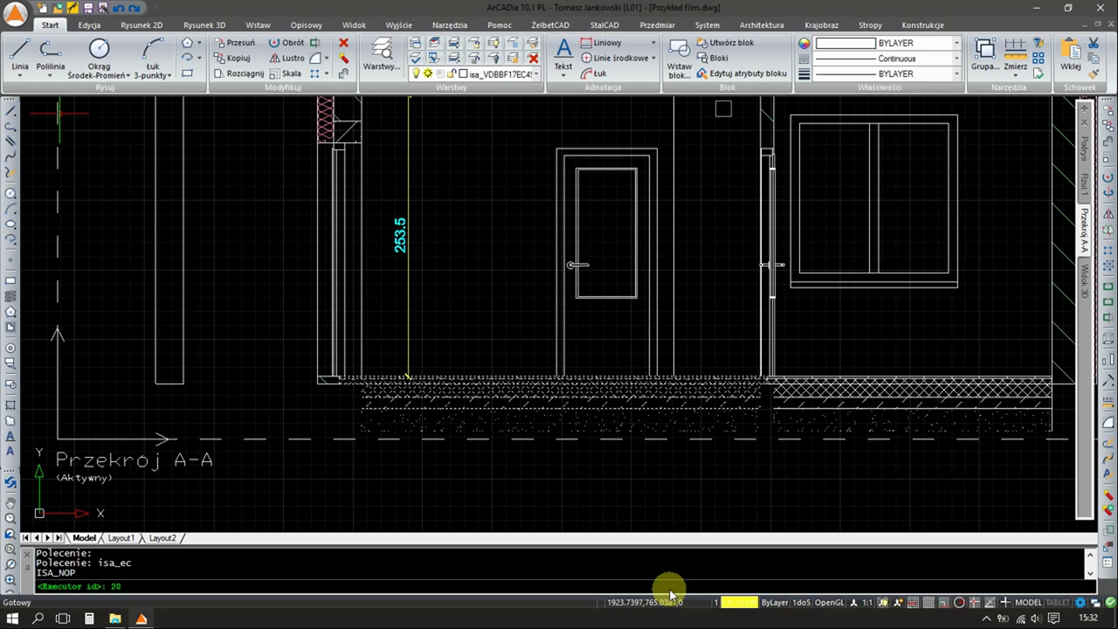
click(824, 384)
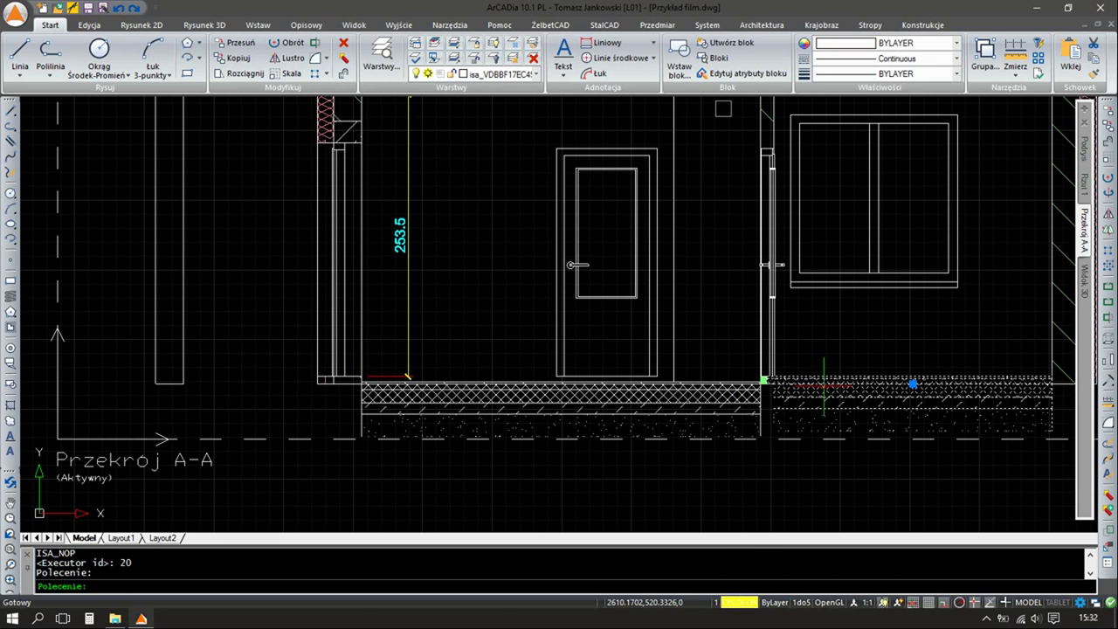
click(104, 139)
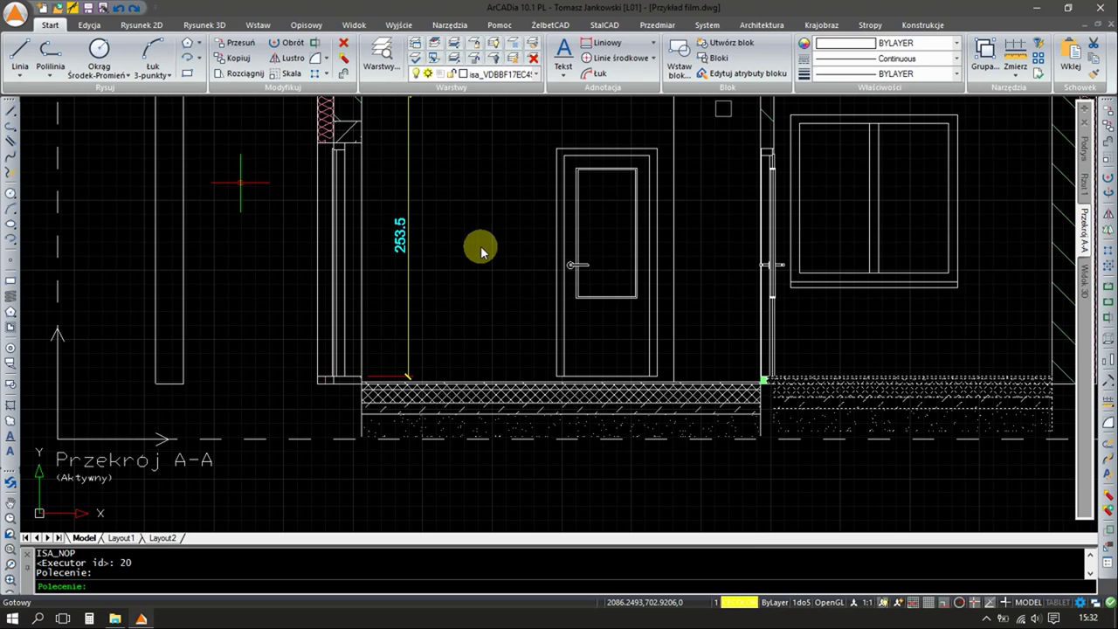
Move the Pokój floor's screed and Parkiet layers below the lower storey boundary
double_click(723, 331)
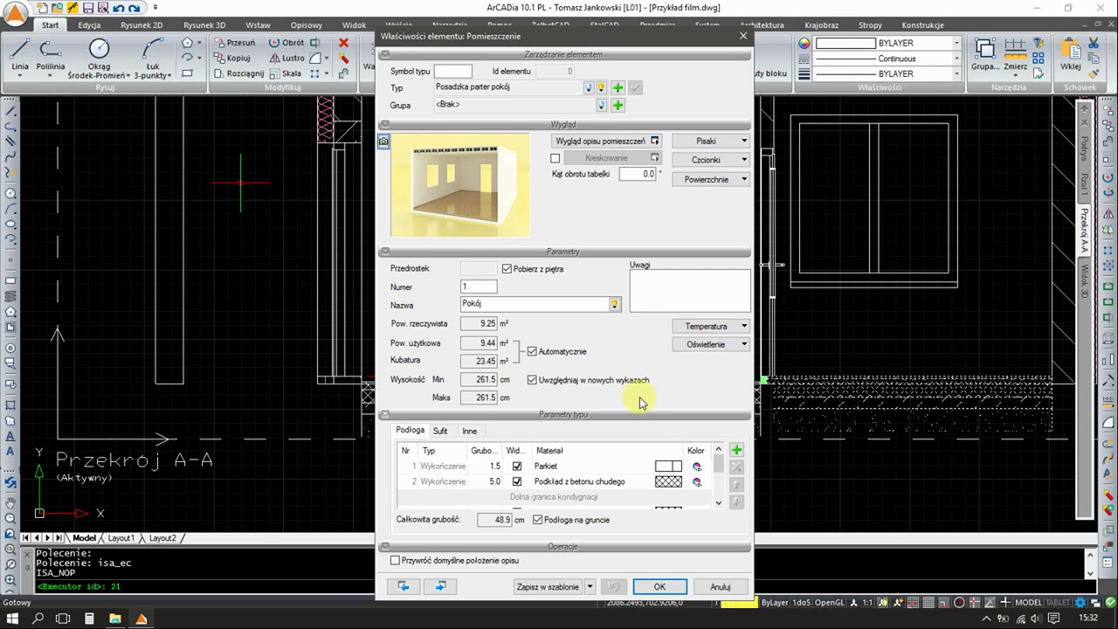
click(580, 483)
click(735, 500)
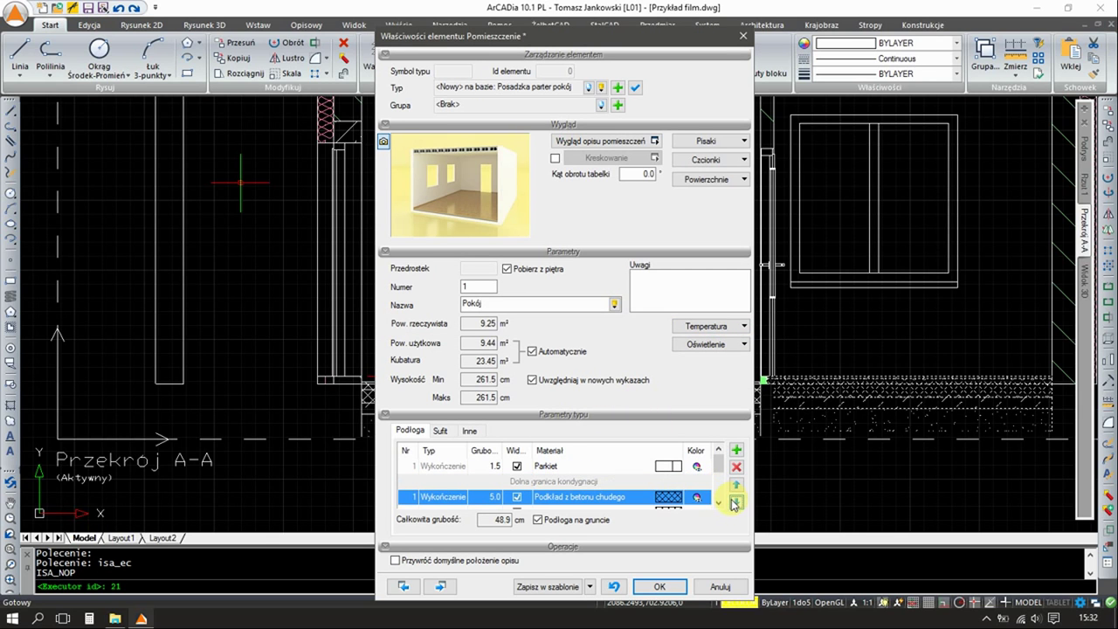
click(544, 467)
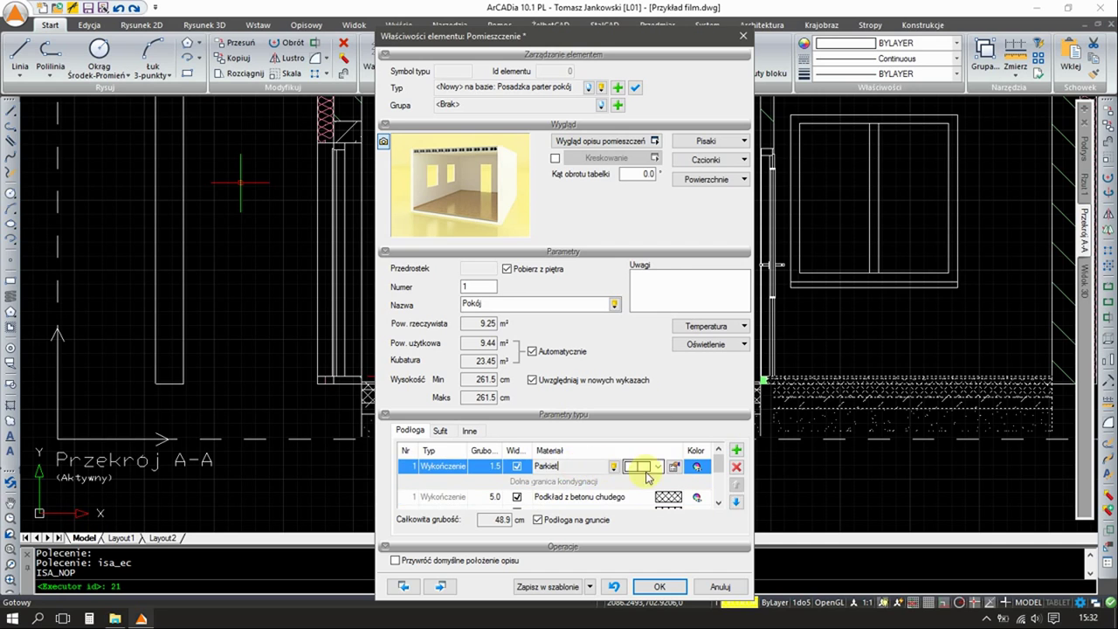
click(736, 503)
click(633, 88)
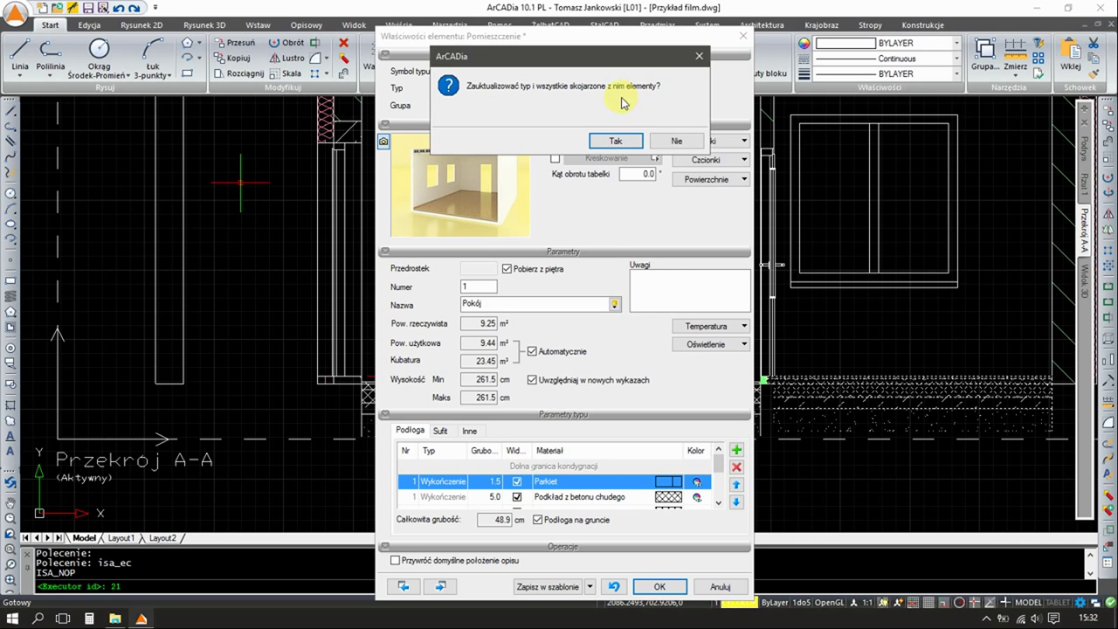
click(616, 131)
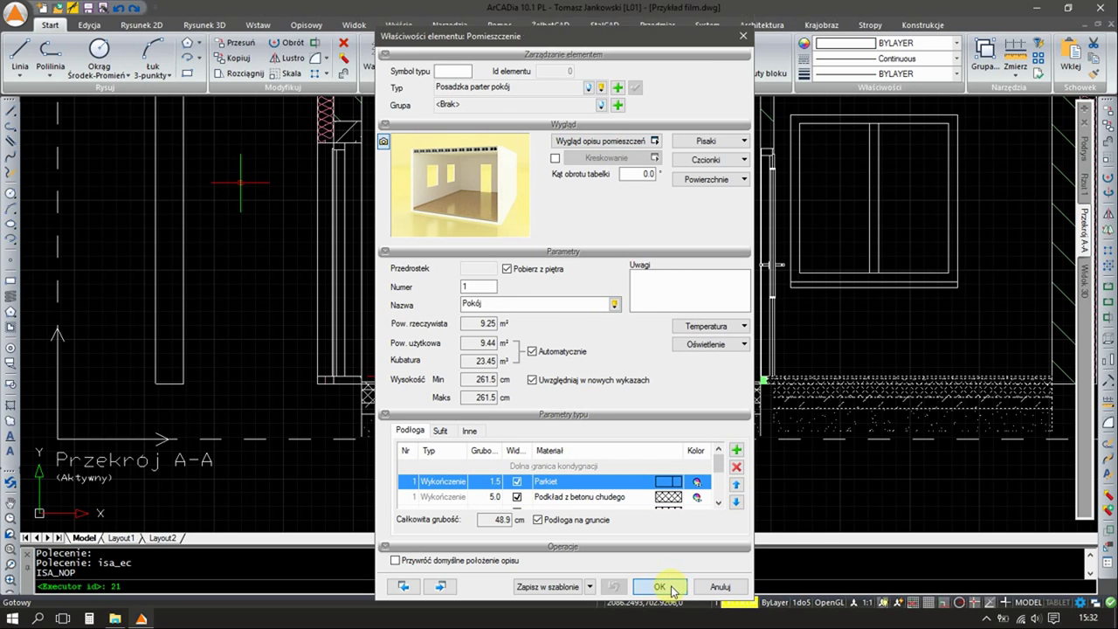
click(661, 586)
click(540, 395)
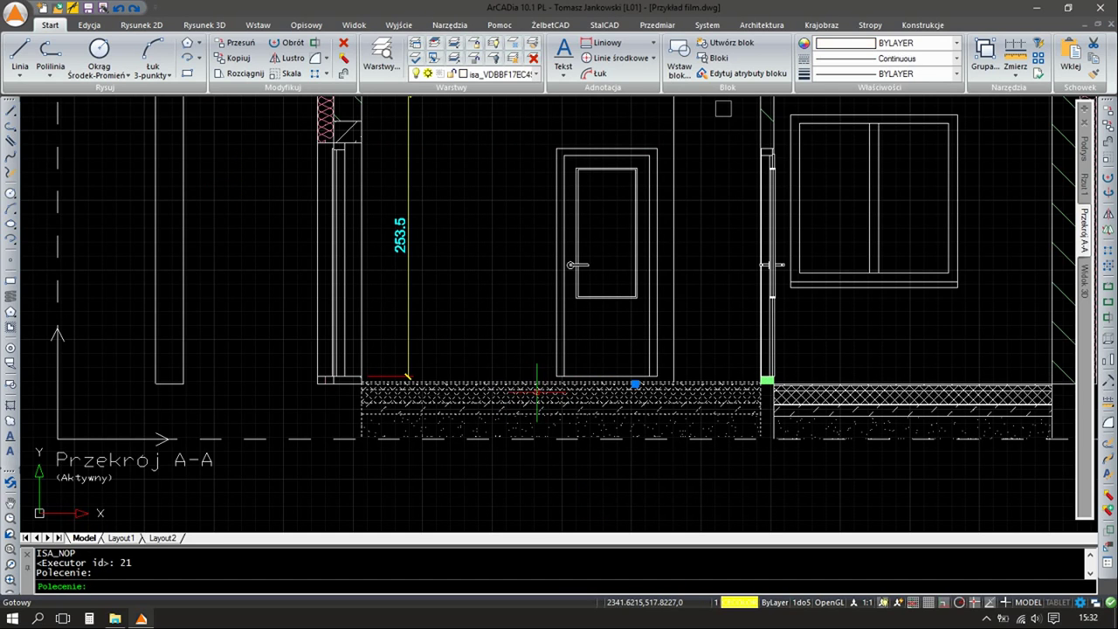
click(96, 137)
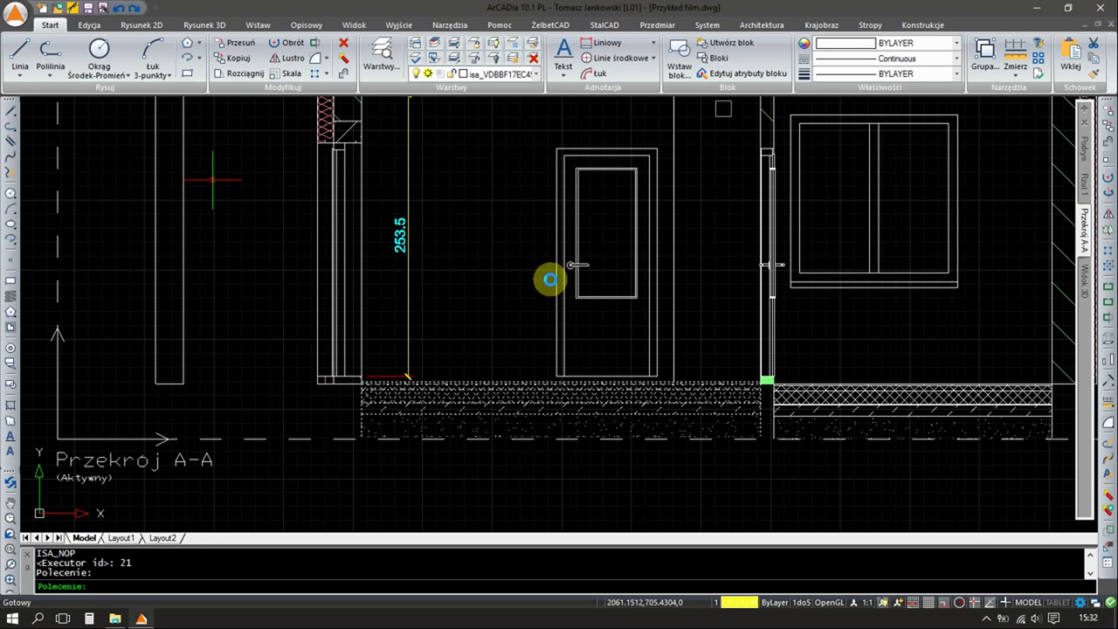
Move the corridor's Terakota finishing layer below the lower storey boundary
double_click(655, 348)
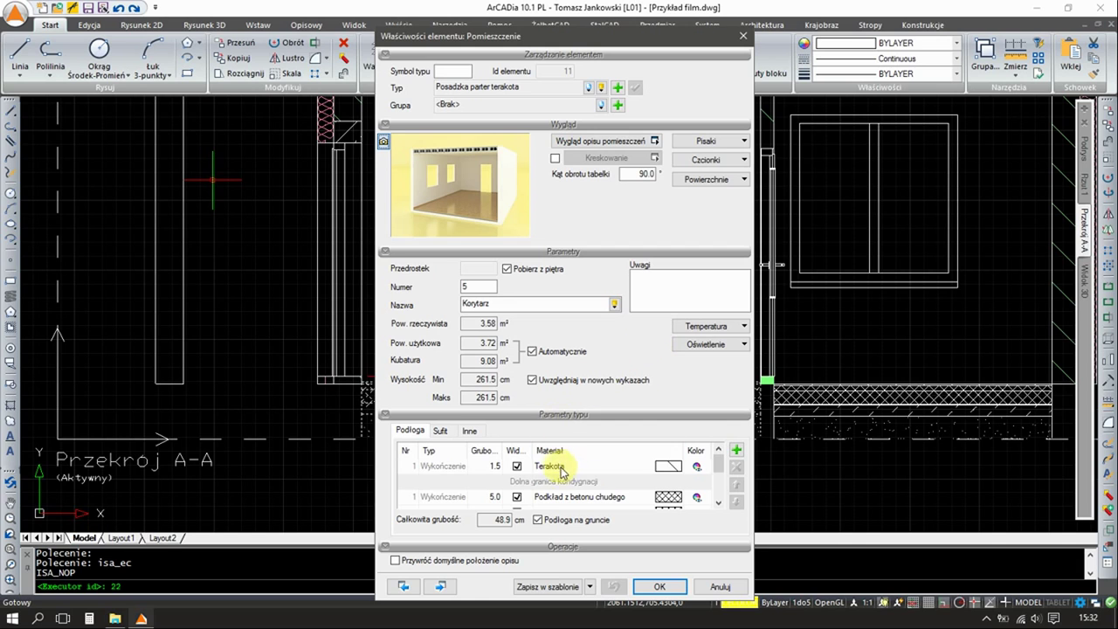
click(493, 465)
click(736, 503)
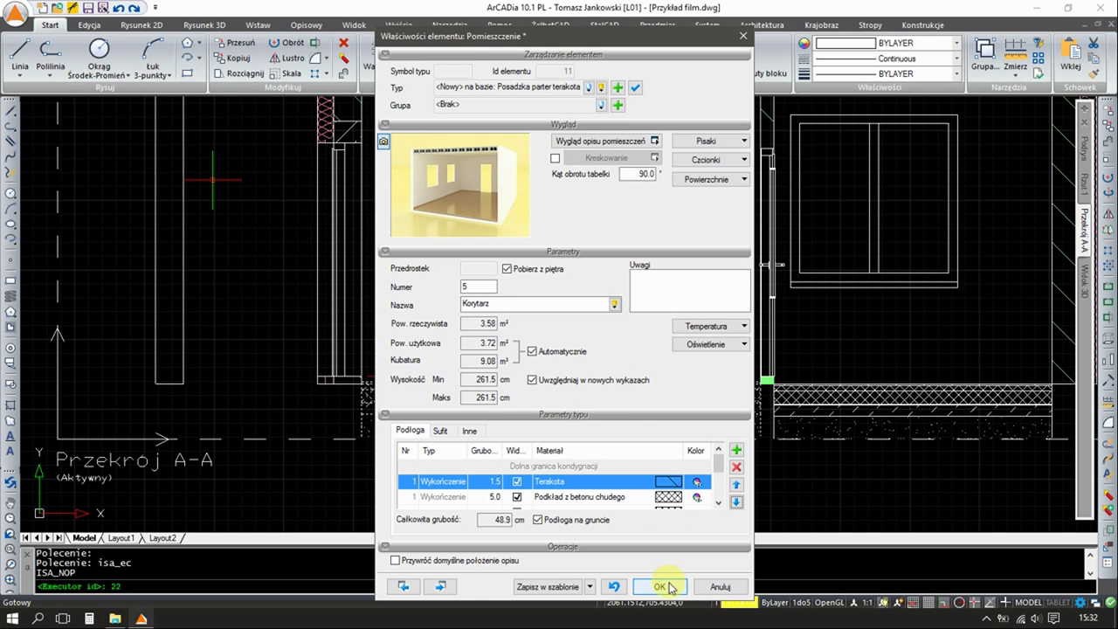
click(635, 87)
click(621, 143)
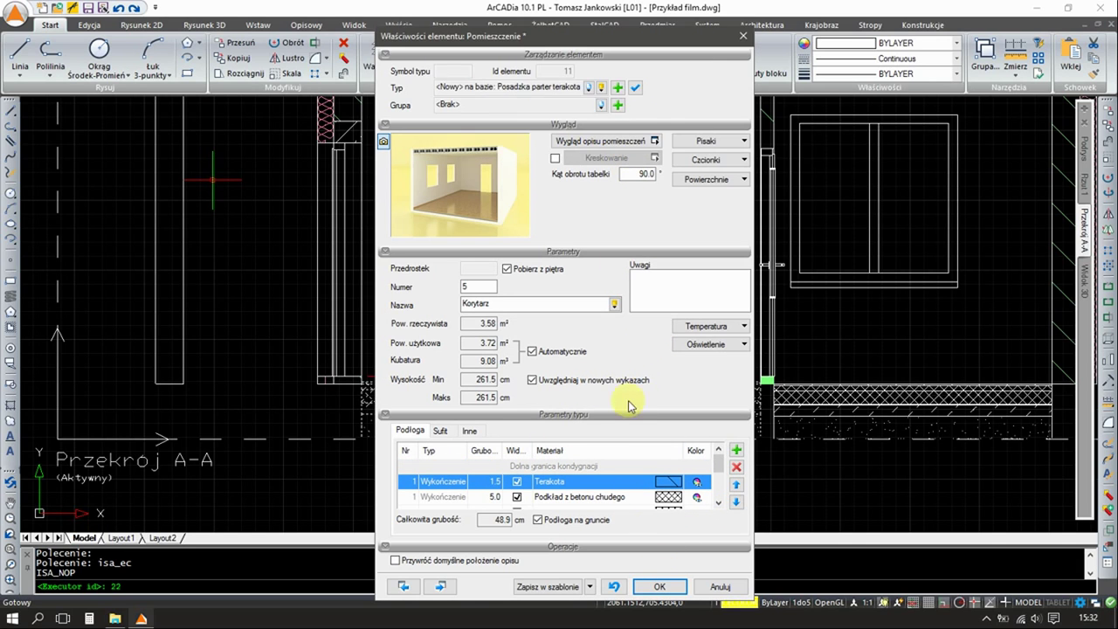
click(660, 584)
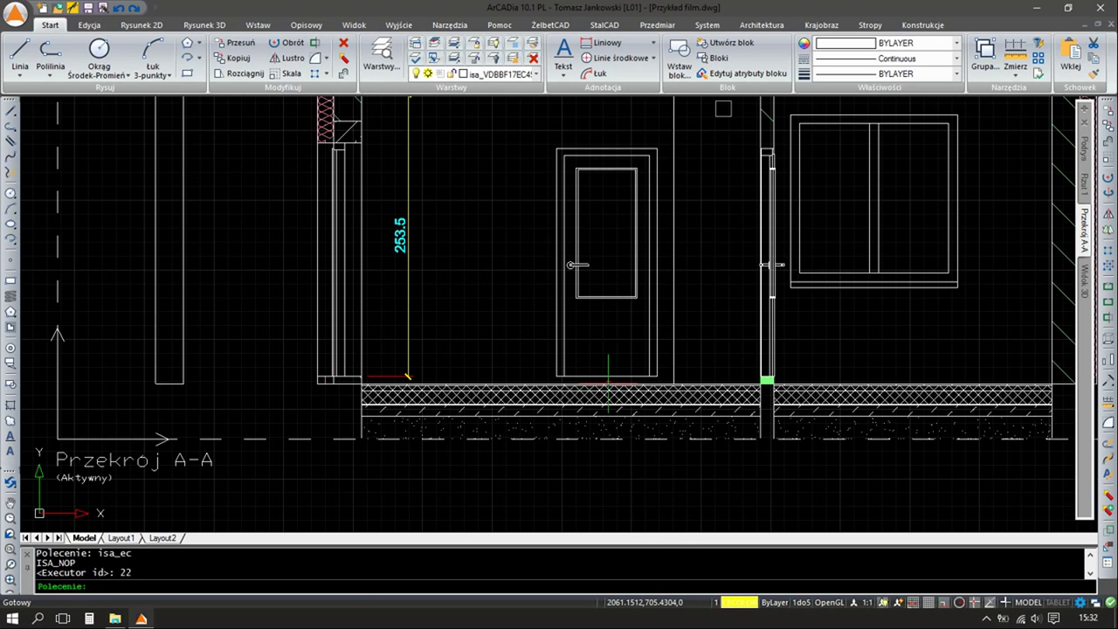
Window-select the height dimension and cancel the accidental grip stretch
scroll(654, 382, up, 3)
scroll(568, 332, down, 9)
scroll(475, 324, up, 7)
click(511, 306)
click(462, 353)
scroll(429, 476, up, 4)
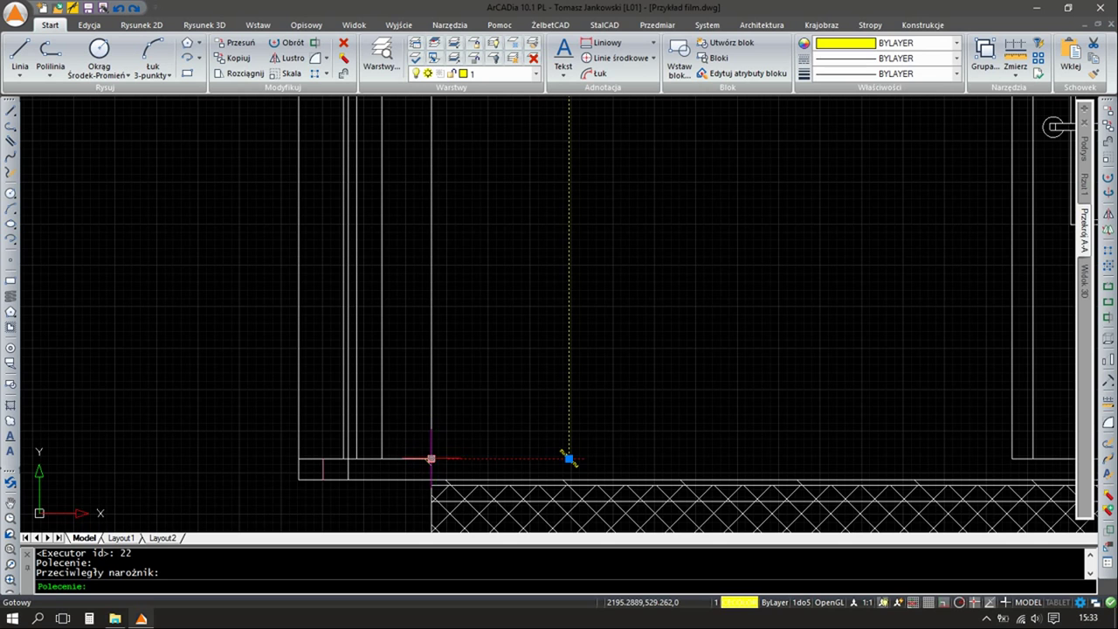
click(569, 458)
scroll(474, 367, down, 4)
scroll(461, 494, up, 4)
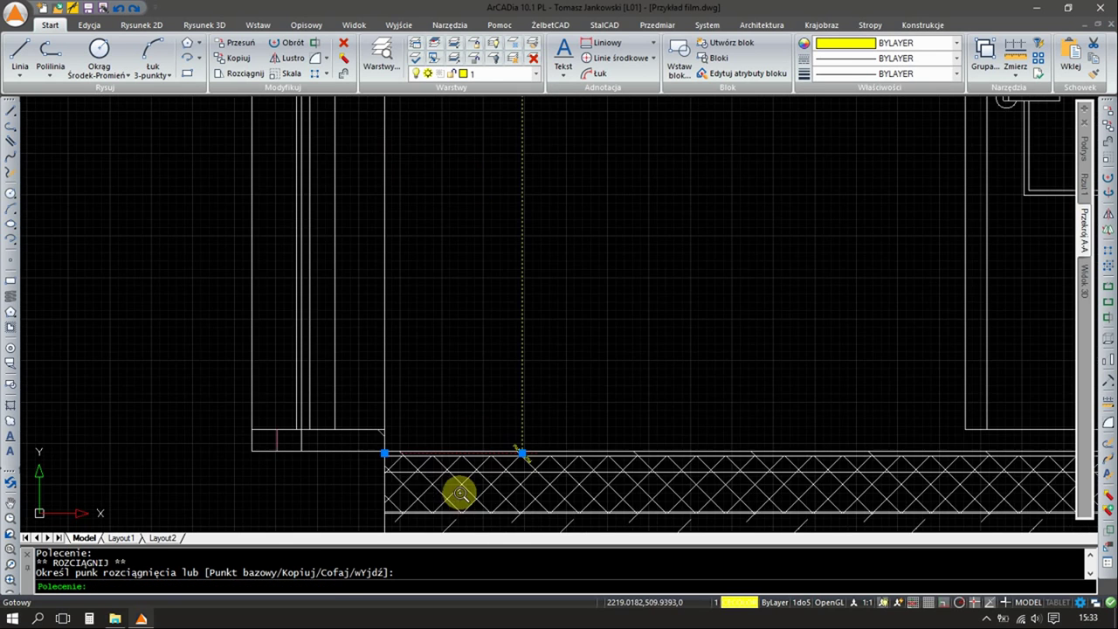
scroll(391, 482, up, 4)
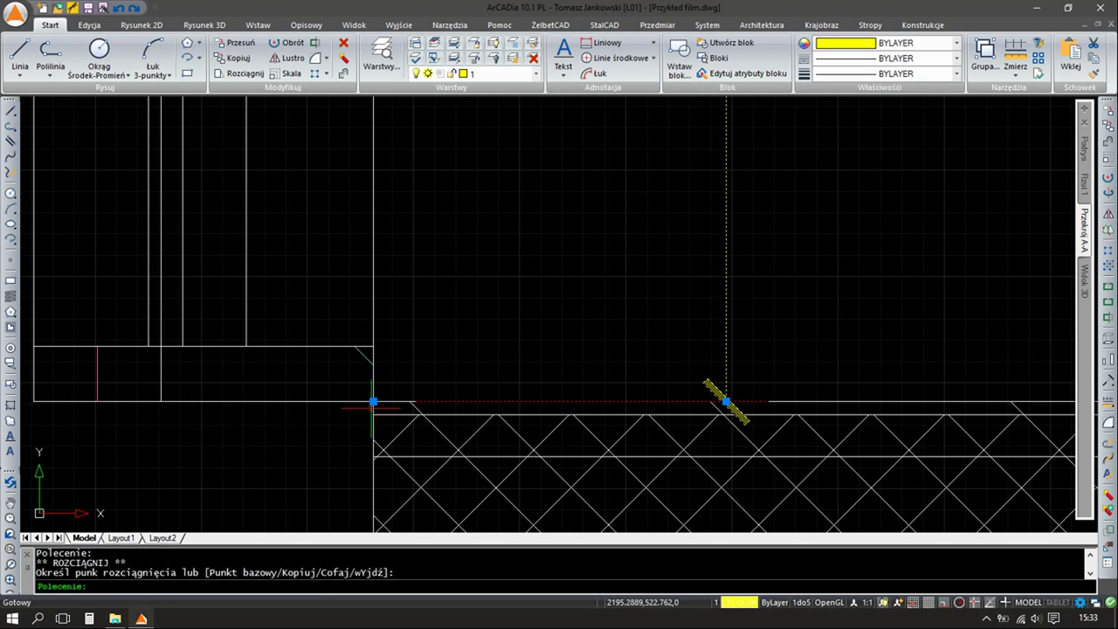
key(Escape)
scroll(463, 410, down, 6)
Select the 260 height dimension and delete it
middle_drag(502, 199, 490, 480)
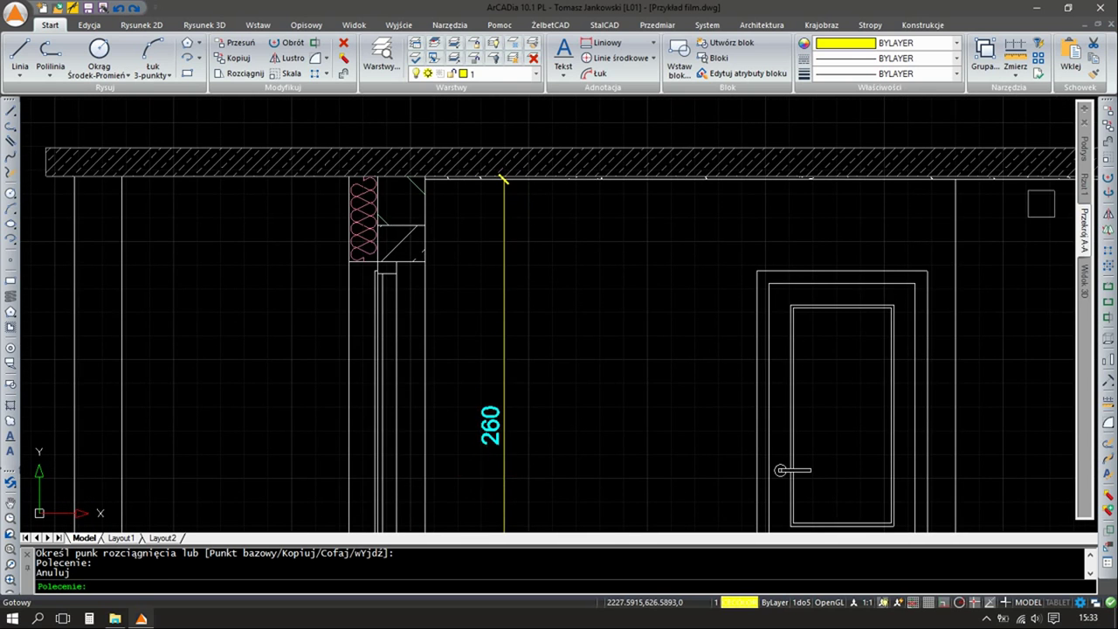
scroll(480, 437, down, 3)
click(485, 454)
scroll(486, 461, down, 5)
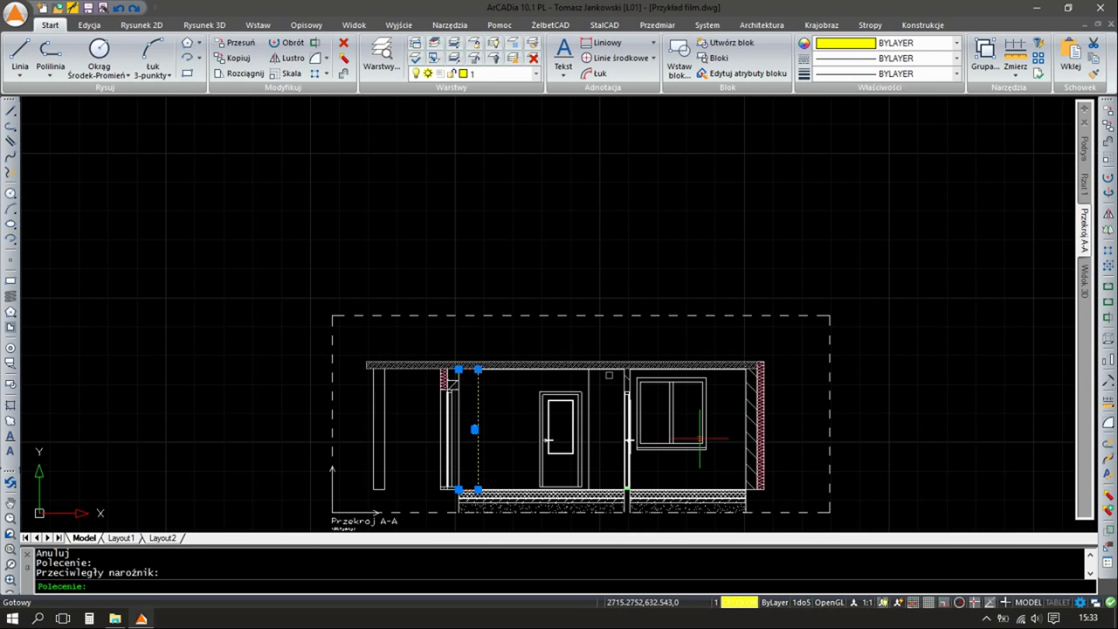
key(Delete)
scroll(823, 367, up, 3)
scroll(591, 369, down, 5)
scroll(511, 337, down, 3)
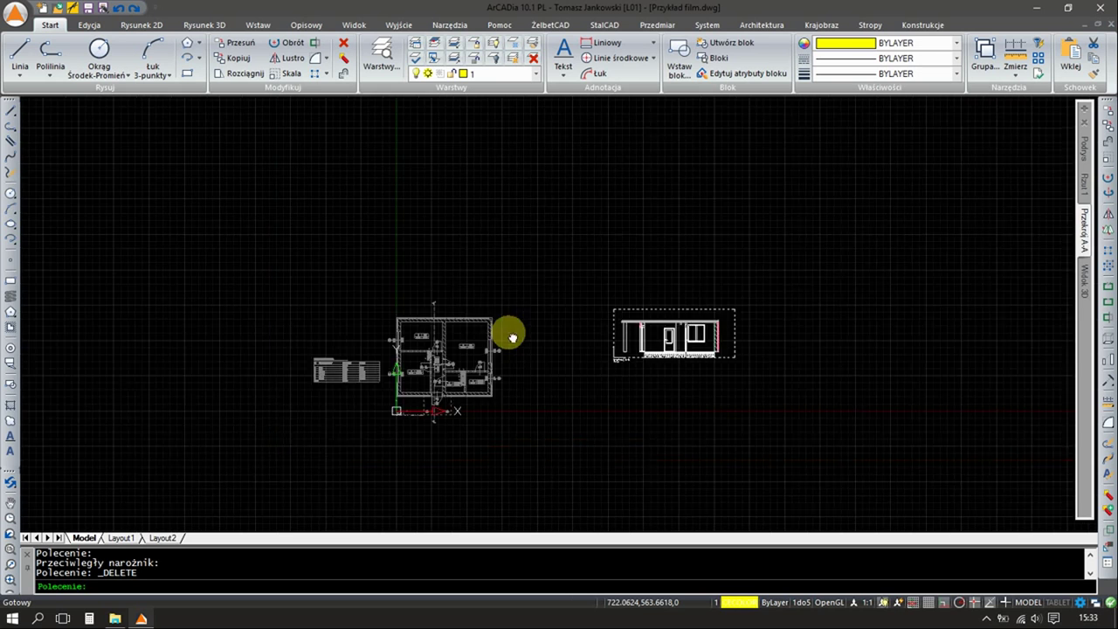
On the Rzut 1 plan, move the section line to a new position
click(1083, 182)
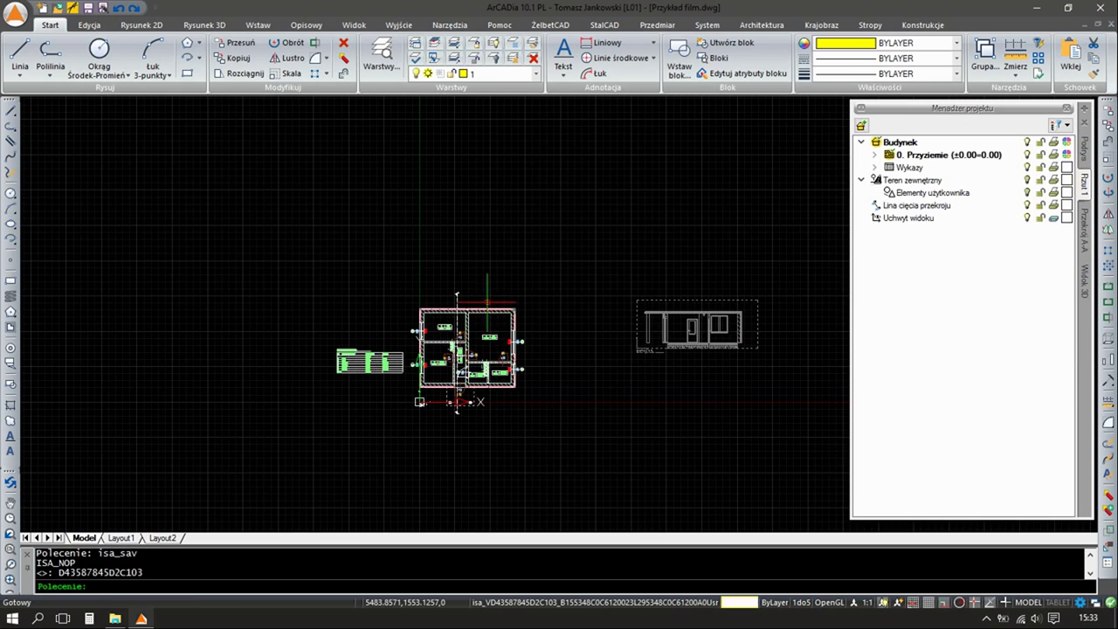
scroll(457, 295, up, 5)
scroll(428, 290, down, 3)
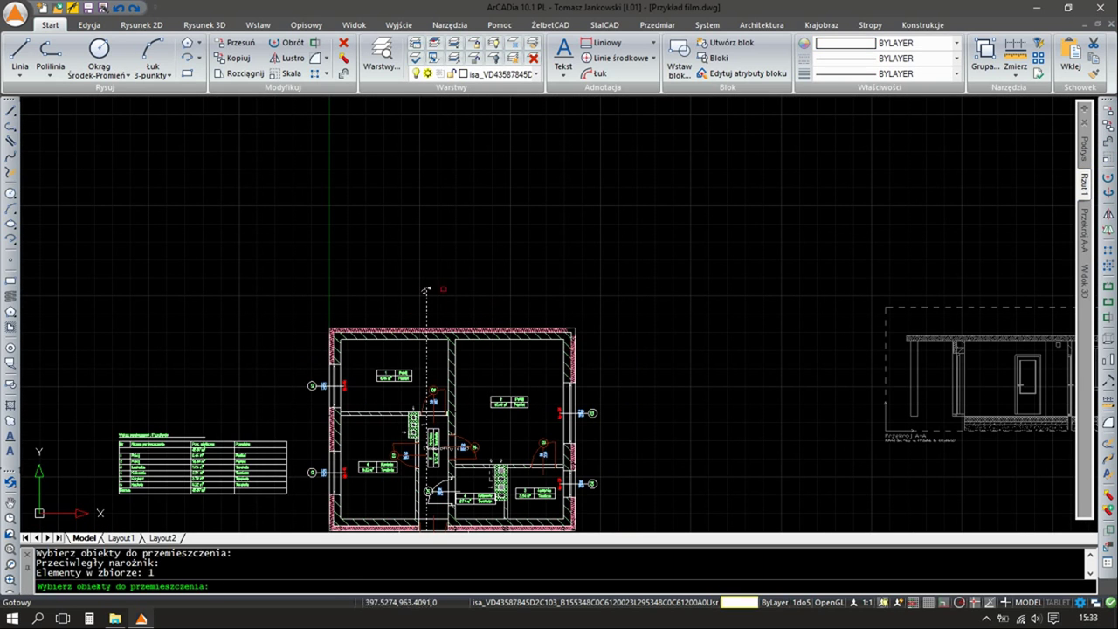
key(Return)
click(425, 289)
scroll(513, 279, down, 2)
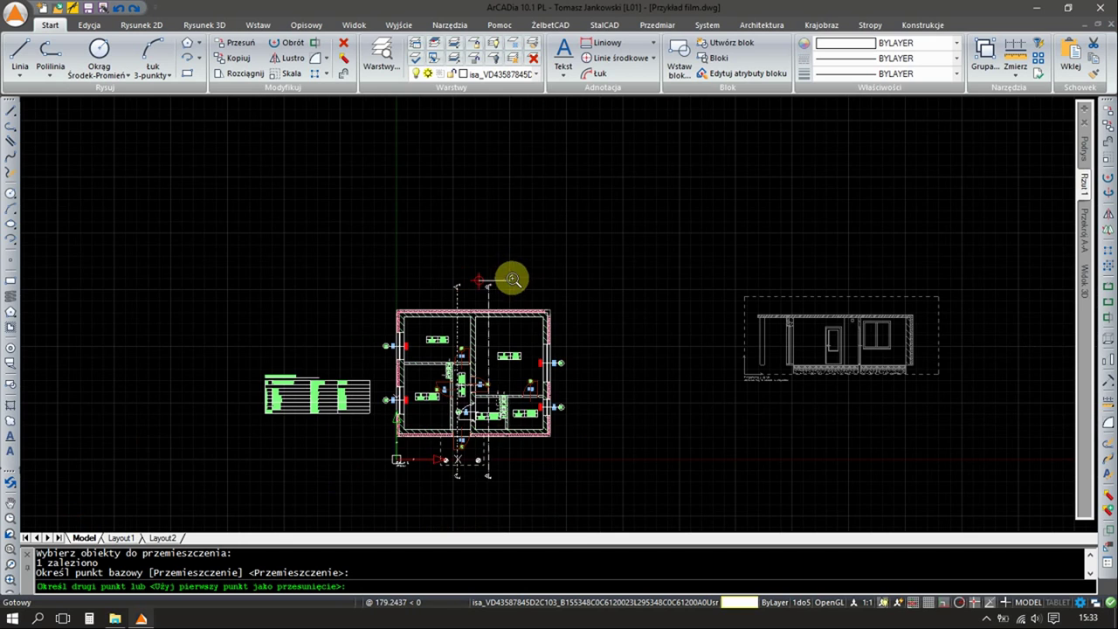
click(550, 276)
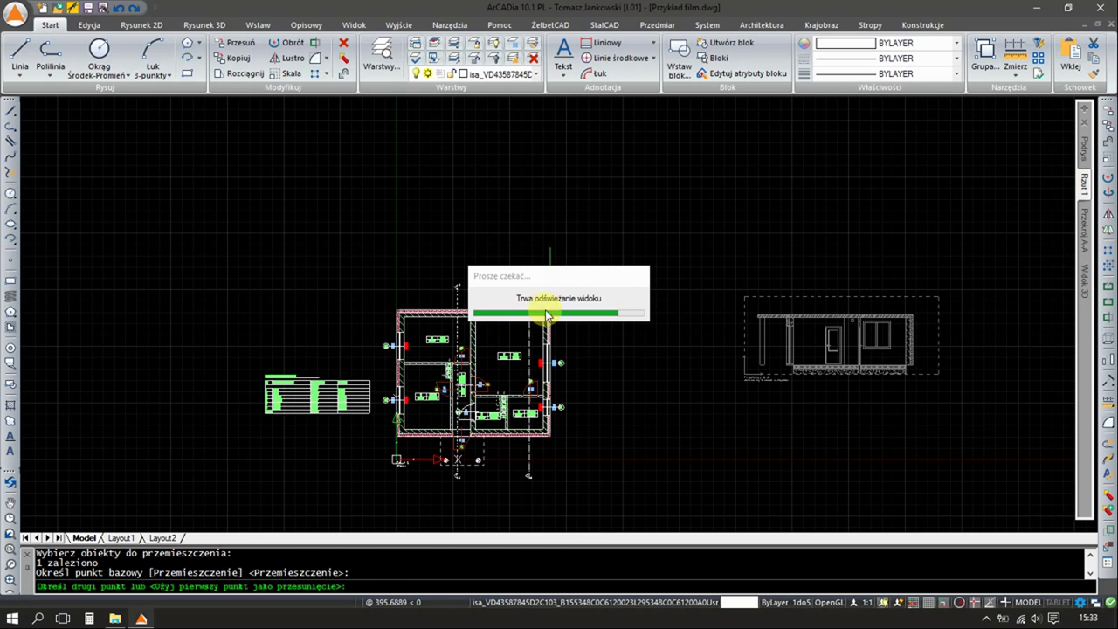
Refresh section A-A from the section line settings and switch to the section view
click(524, 298)
click(349, 195)
click(161, 131)
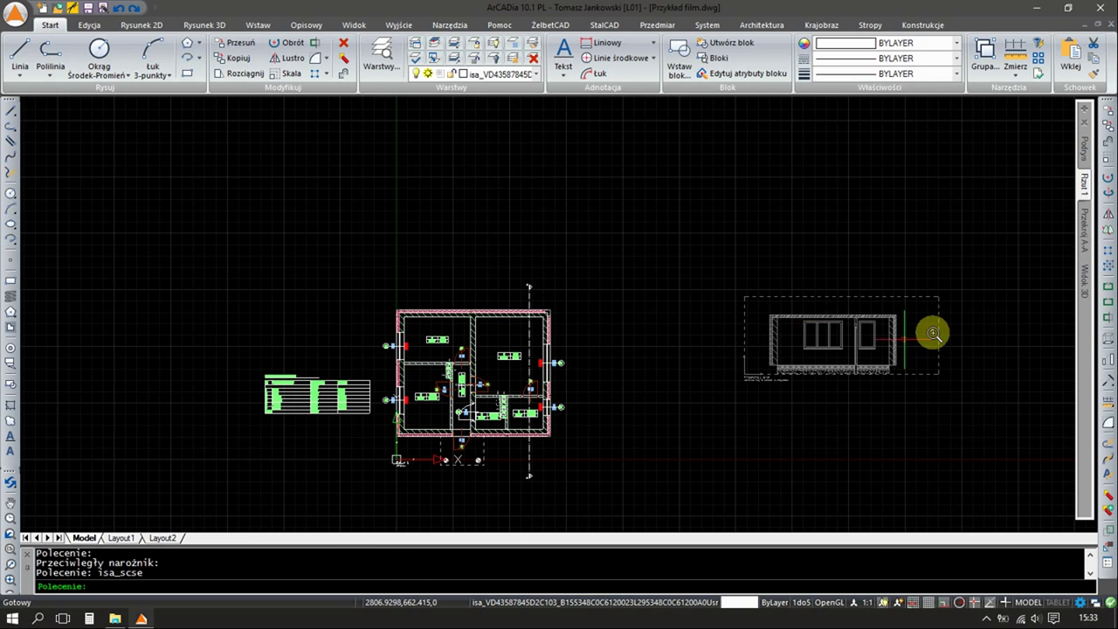
click(932, 333)
click(1085, 240)
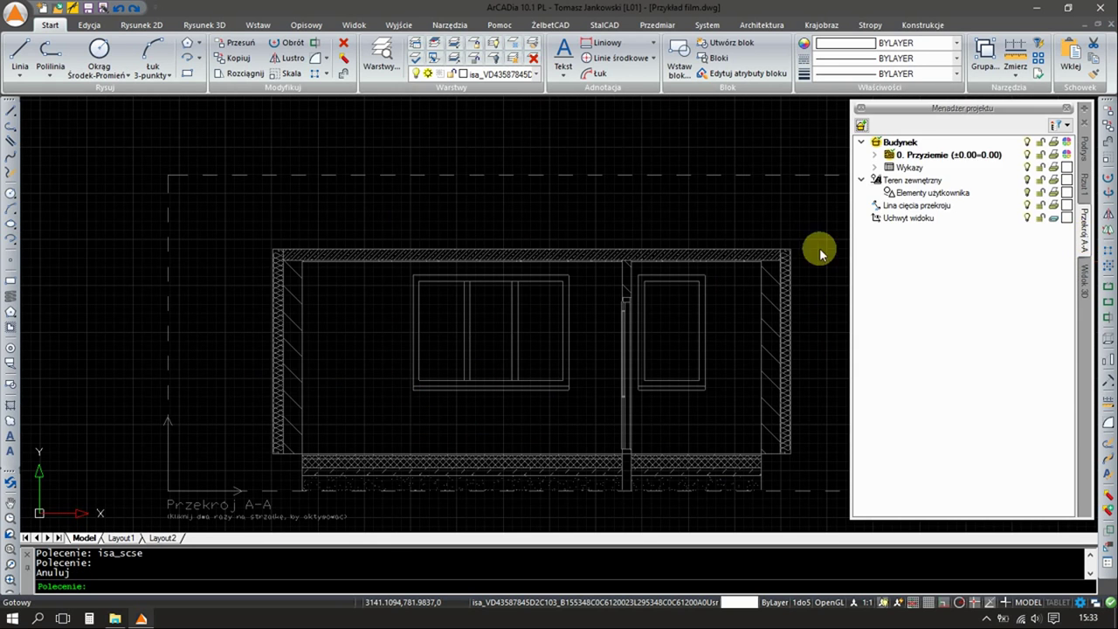
click(278, 254)
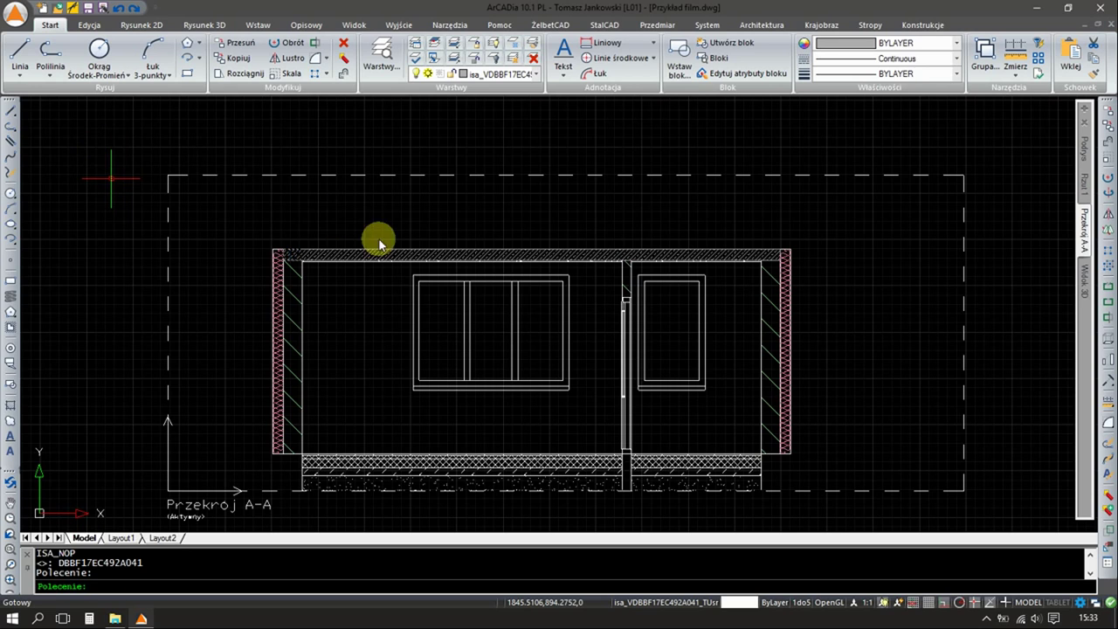
Set Opuszczenie to 9 cm on ring beams W1 and W16
double_click(379, 240)
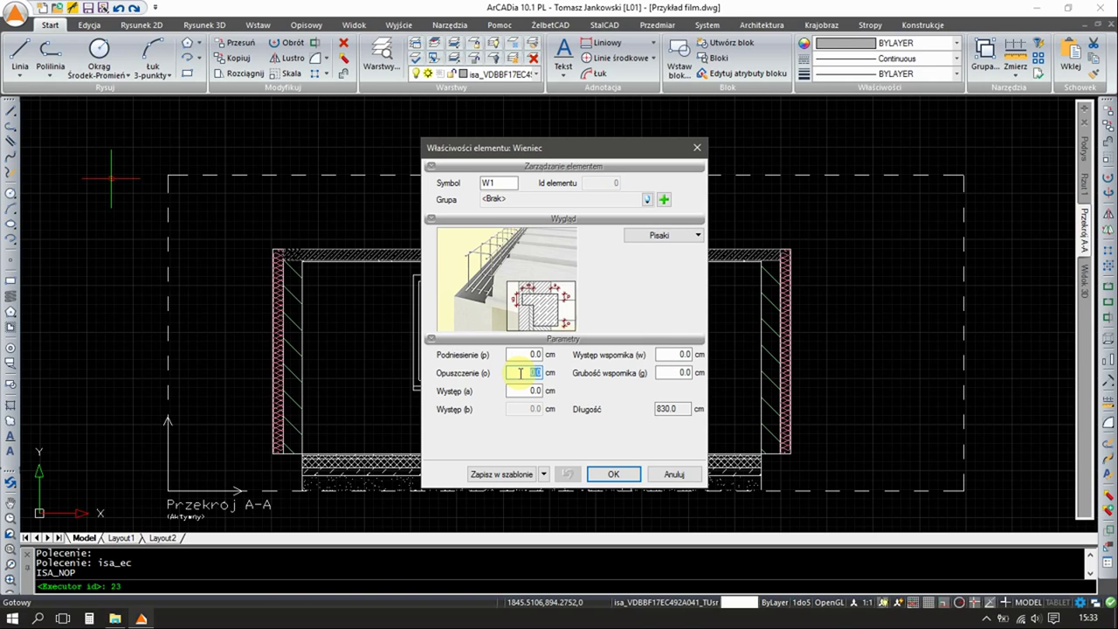
text(9)
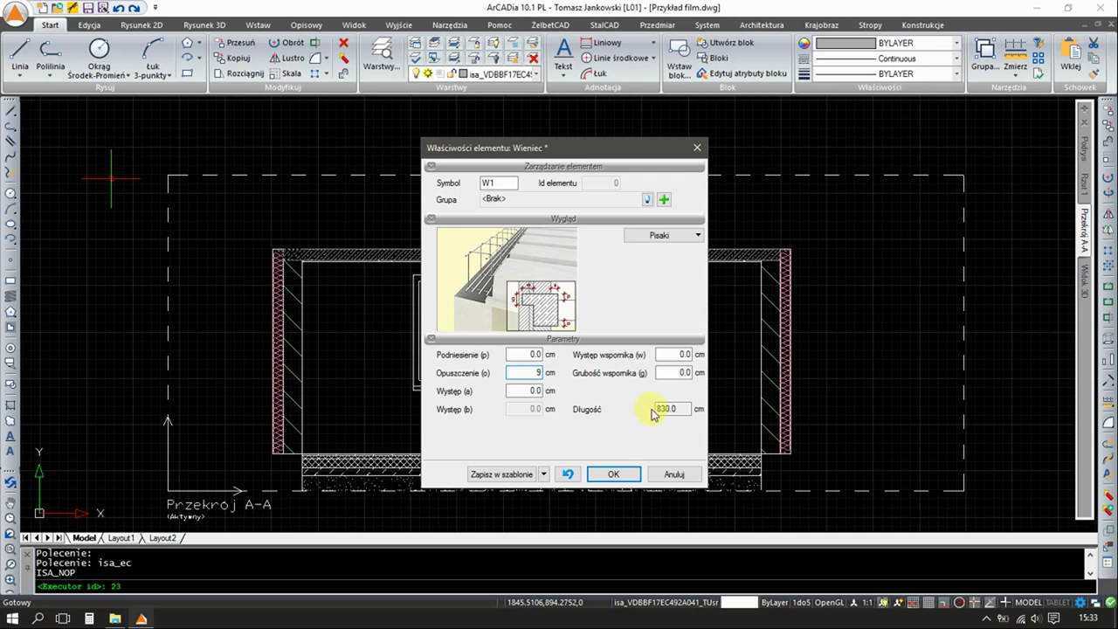
click(626, 474)
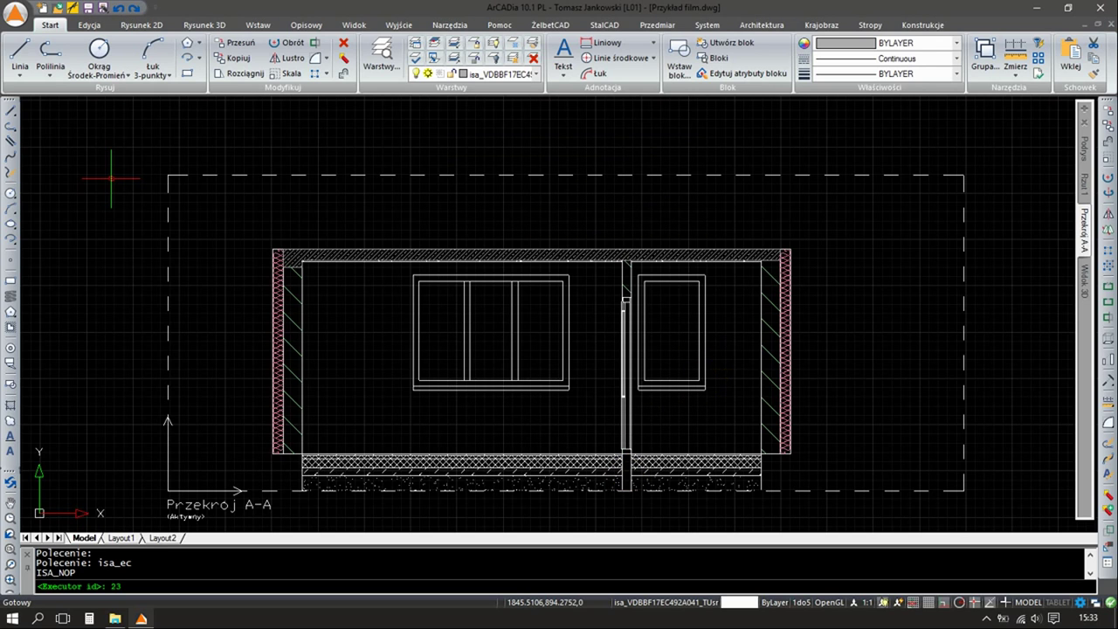
double_click(773, 259)
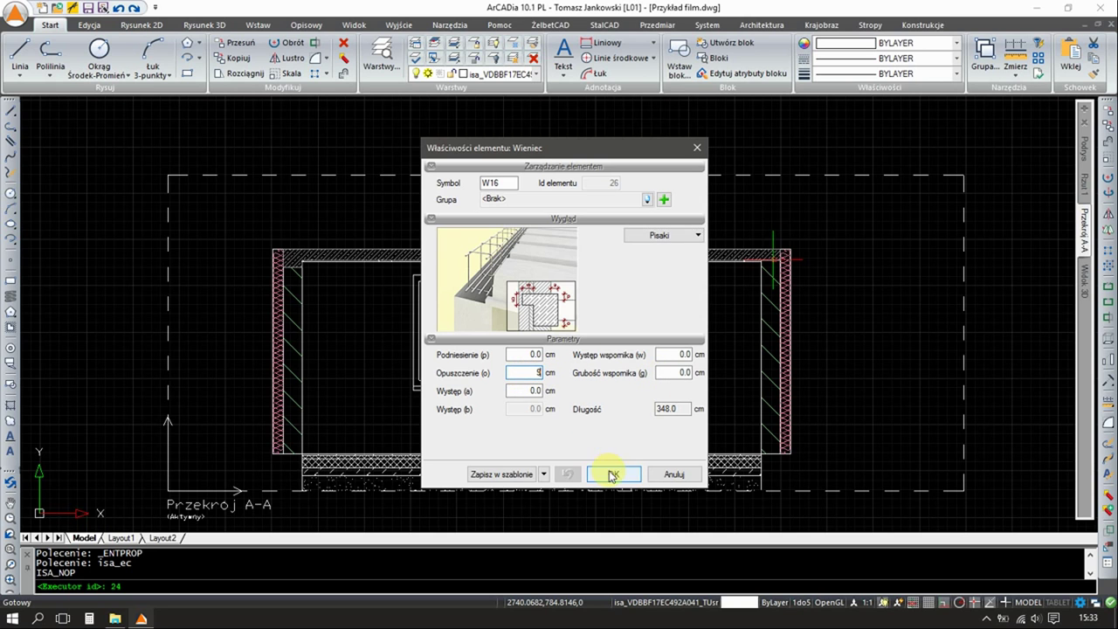
click(612, 474)
scroll(457, 367, down, 4)
Switch to the Rzut 1 ground-floor plan and bring it into view
scroll(535, 349, up, 8)
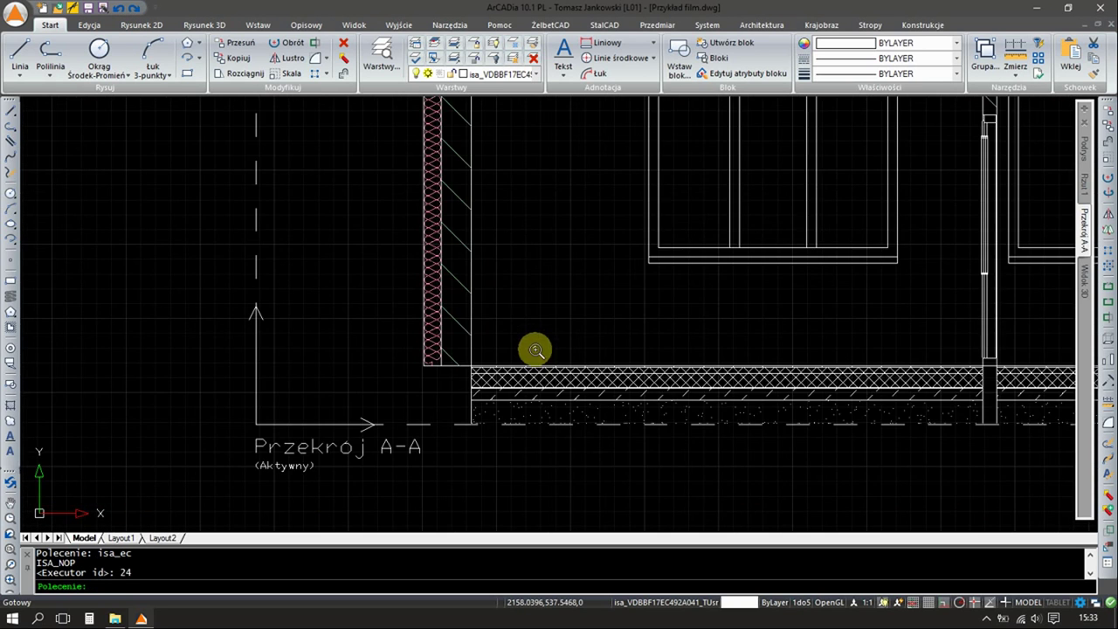
scroll(498, 358, down, 10)
middle_drag(655, 284, 1056, 259)
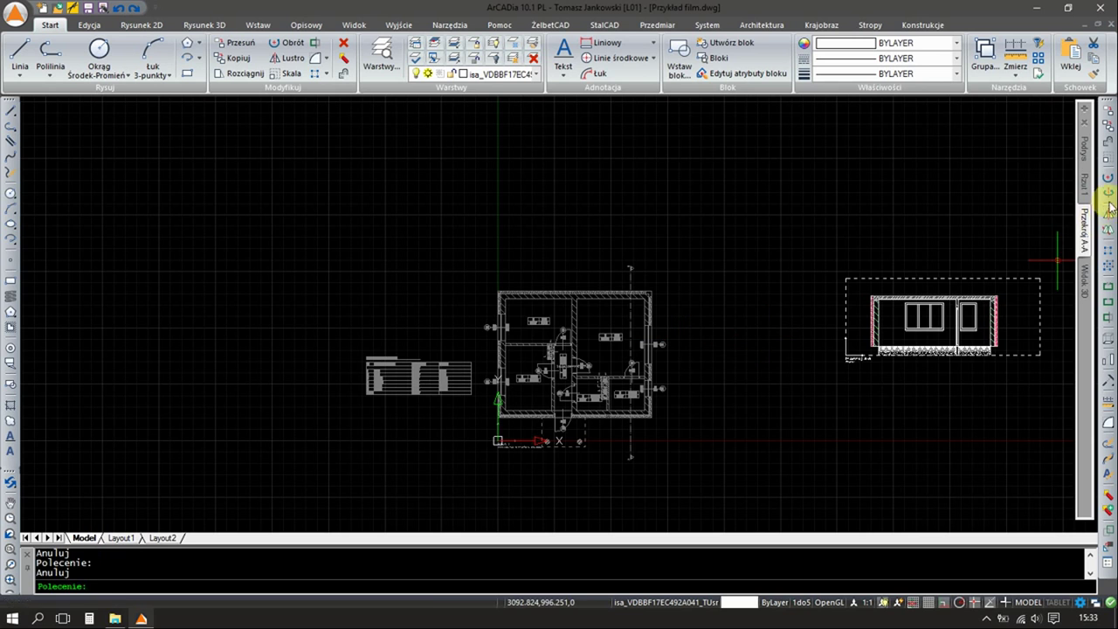
click(1083, 185)
right_click(1083, 225)
click(753, 329)
scroll(603, 389, up, 6)
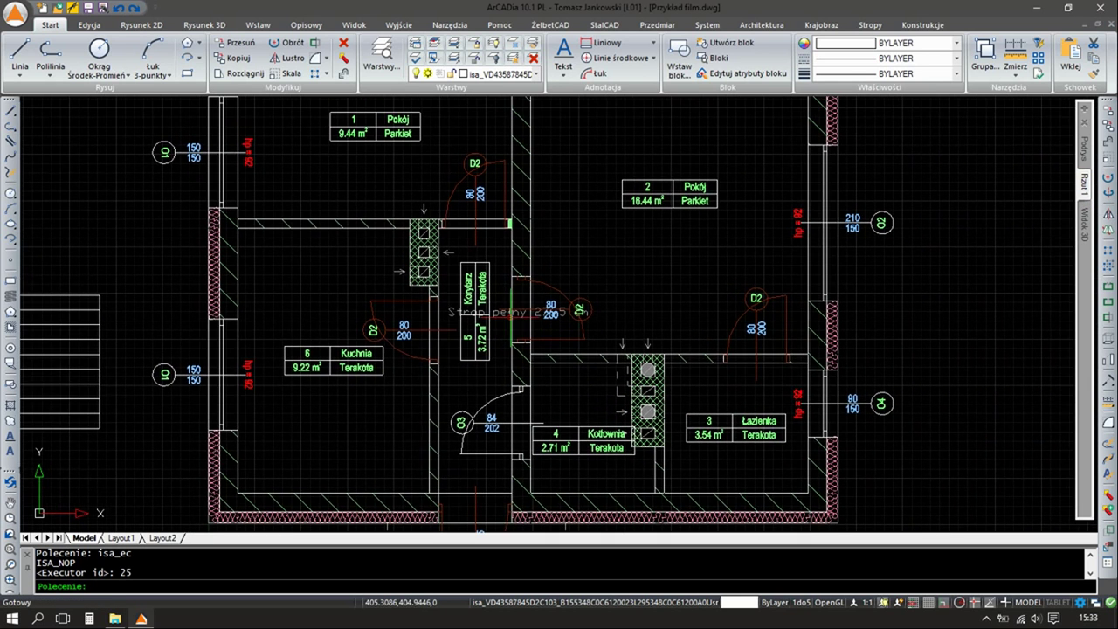
click(1080, 208)
Select all ground-floor doors in Menadżer projektu and update their shared threshold height
click(1083, 184)
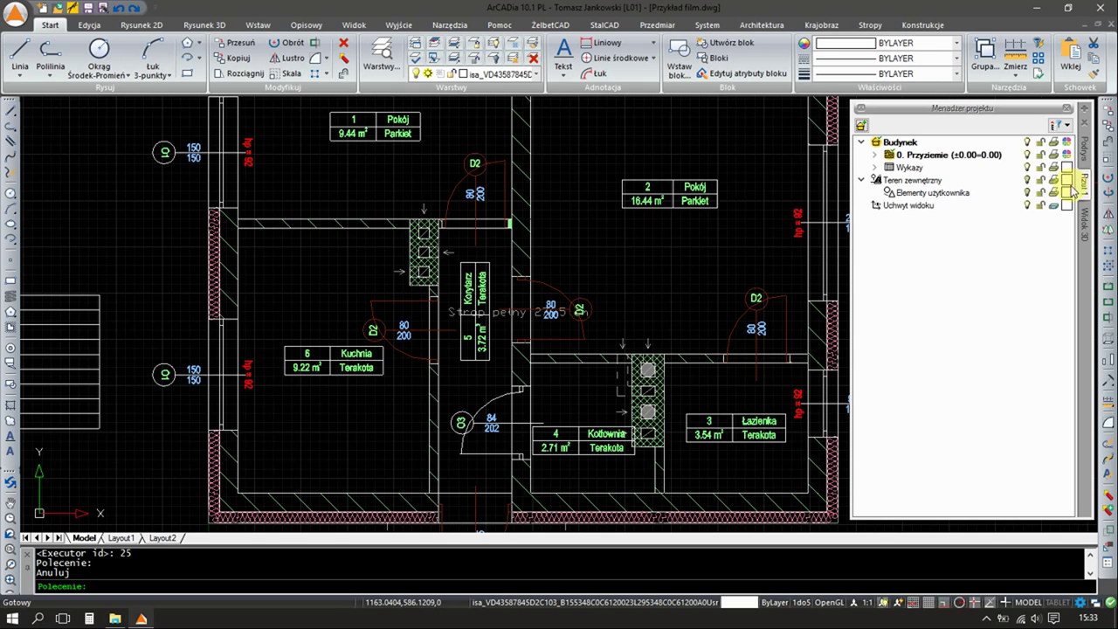
click(873, 155)
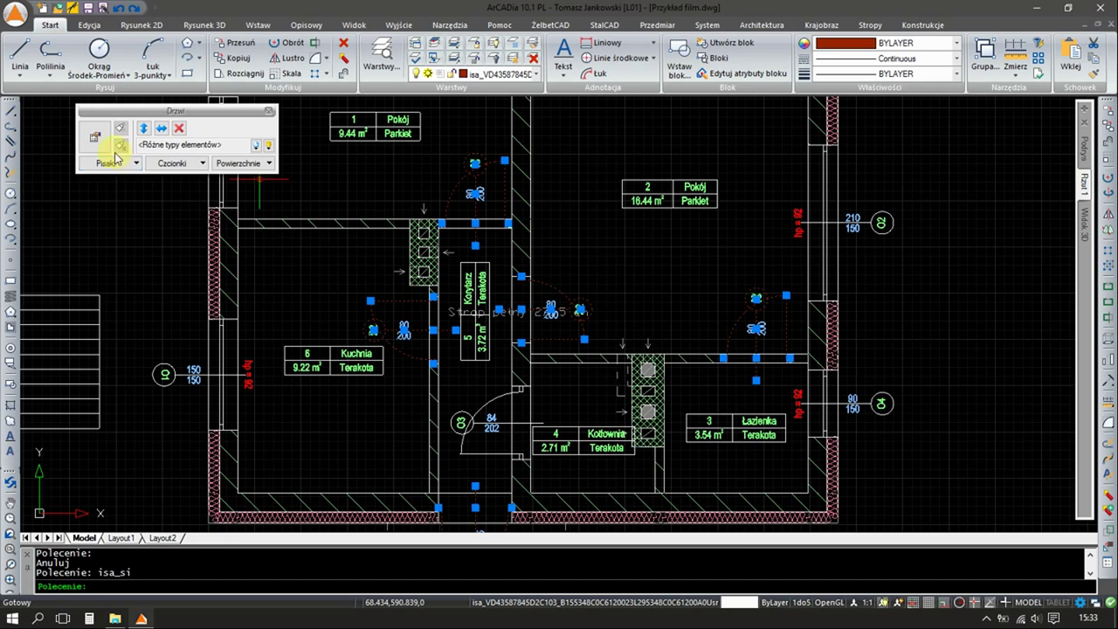
click(100, 140)
double_click(269, 187)
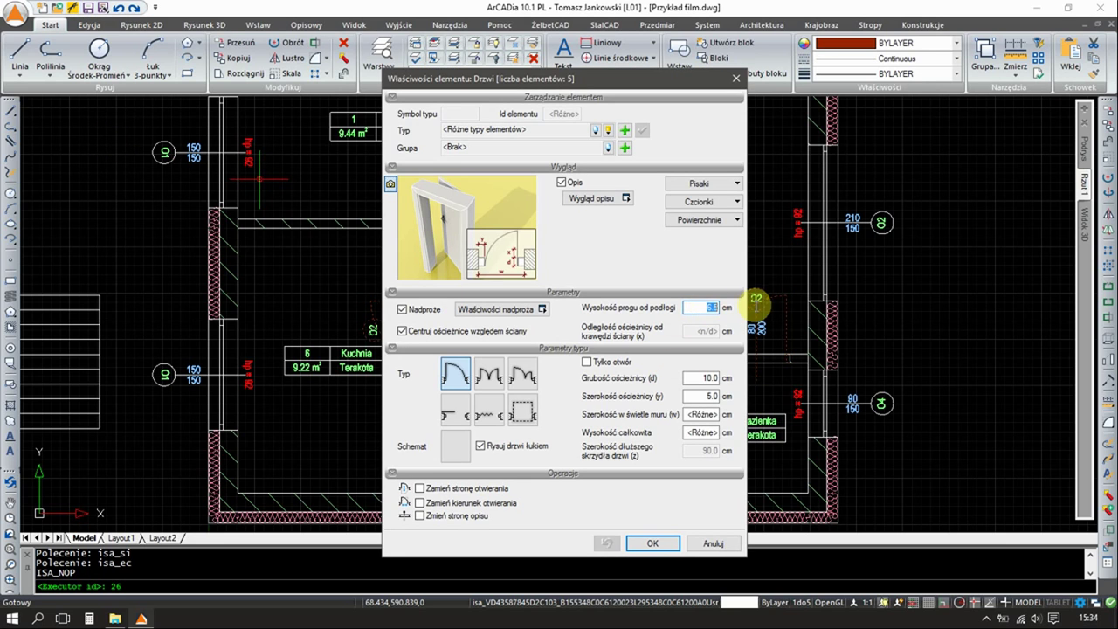
text(0)
key(Return)
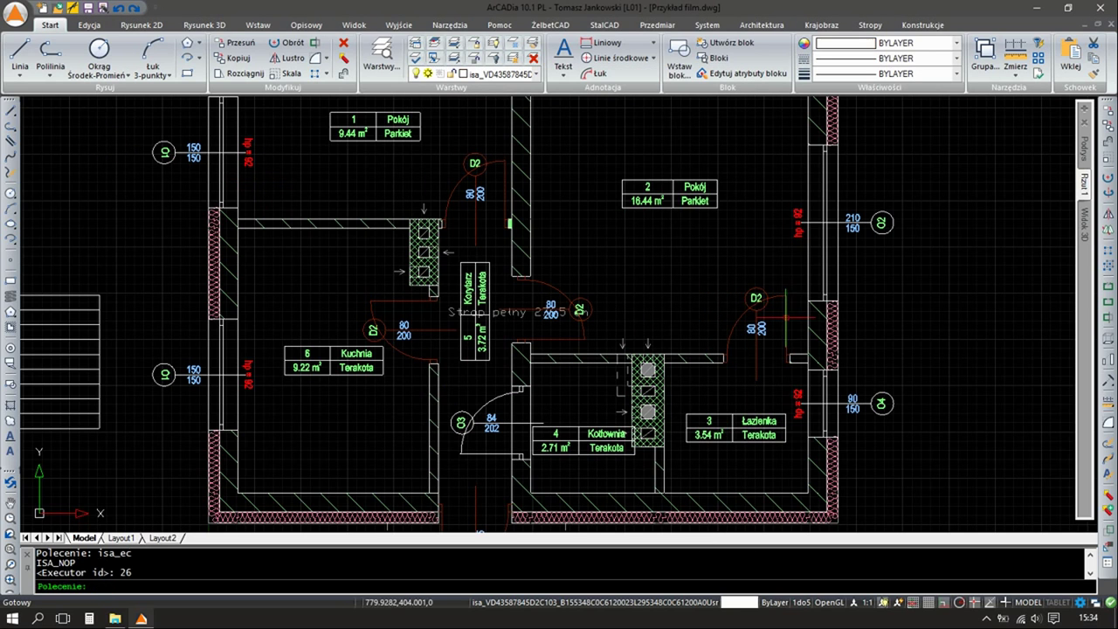
Give all four ground-floor windows a 91.5 cm sill height
click(1081, 177)
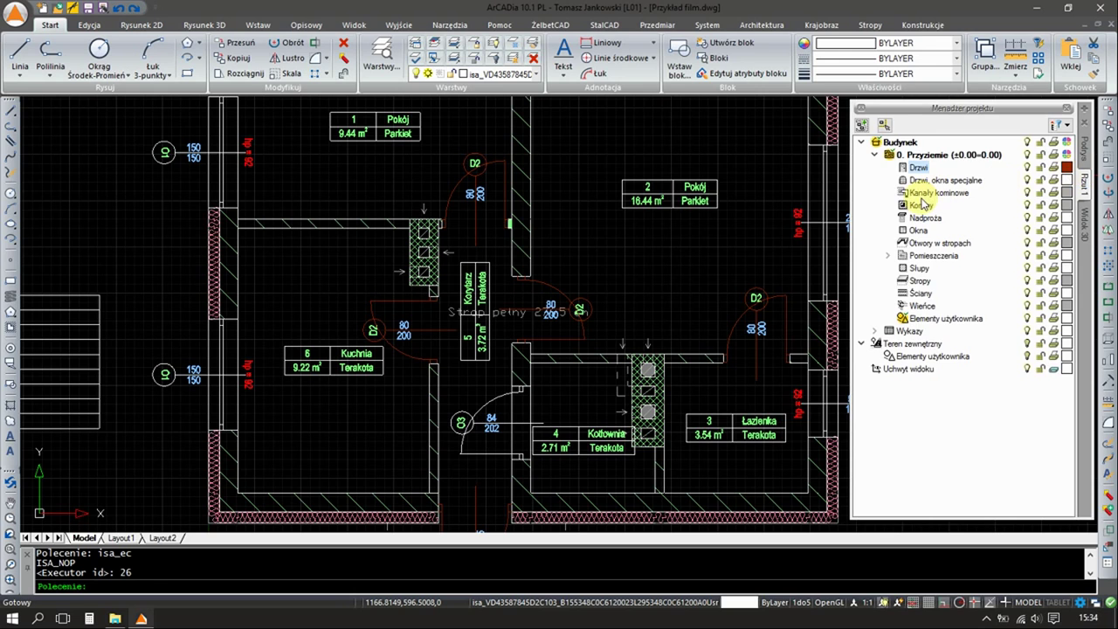
click(469, 250)
click(129, 135)
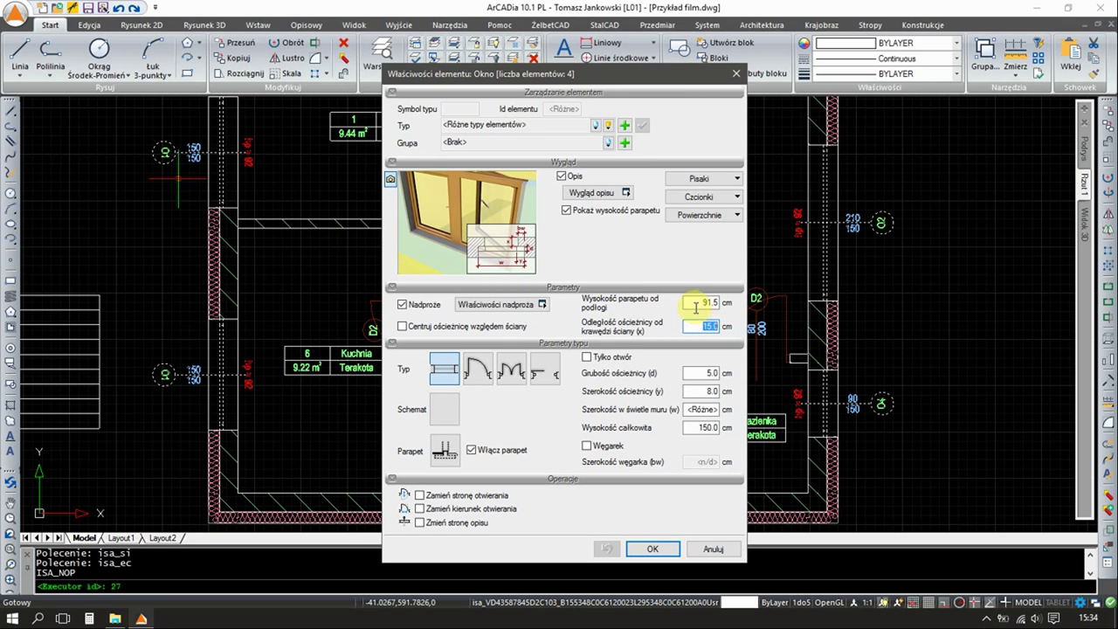
key(Escape)
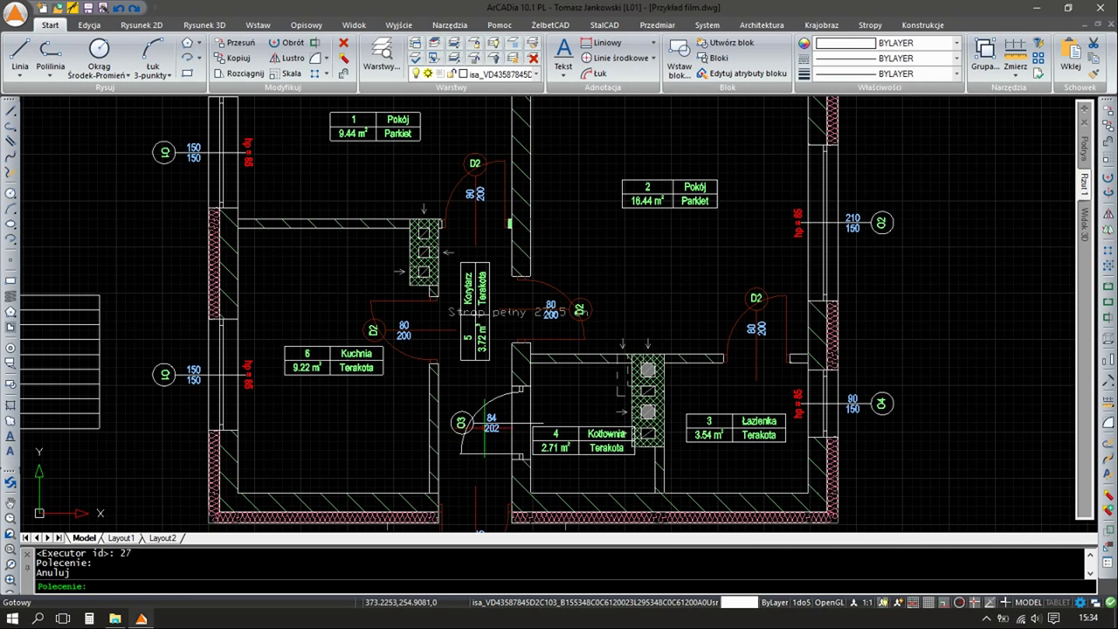
Set a 6.5 cm threshold on special door O3
double_click(485, 427)
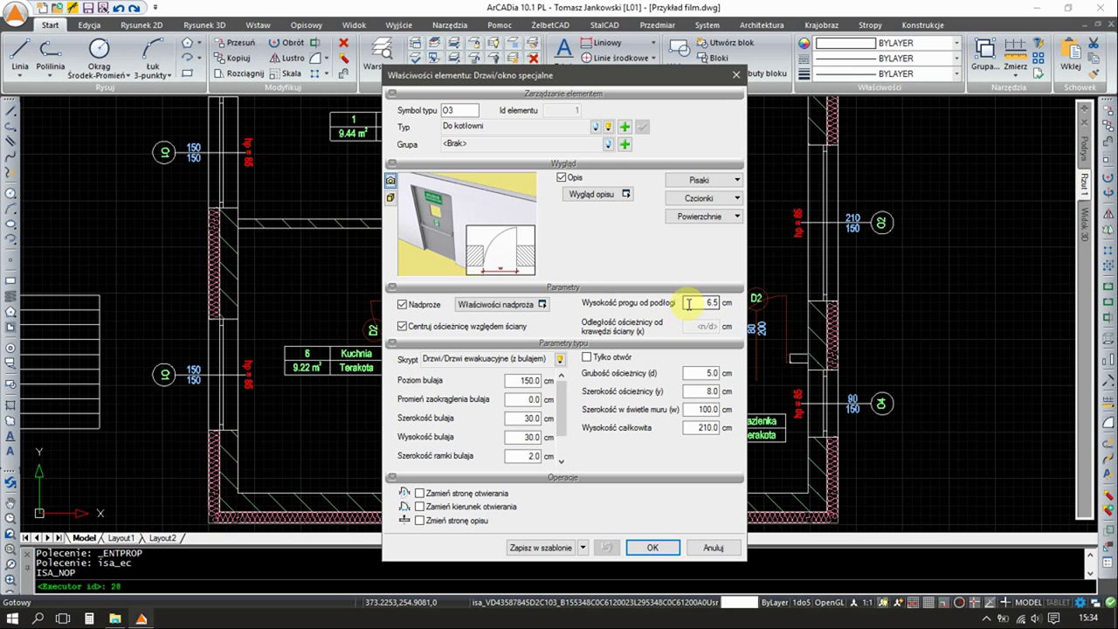
key(Escape)
key(Escape)
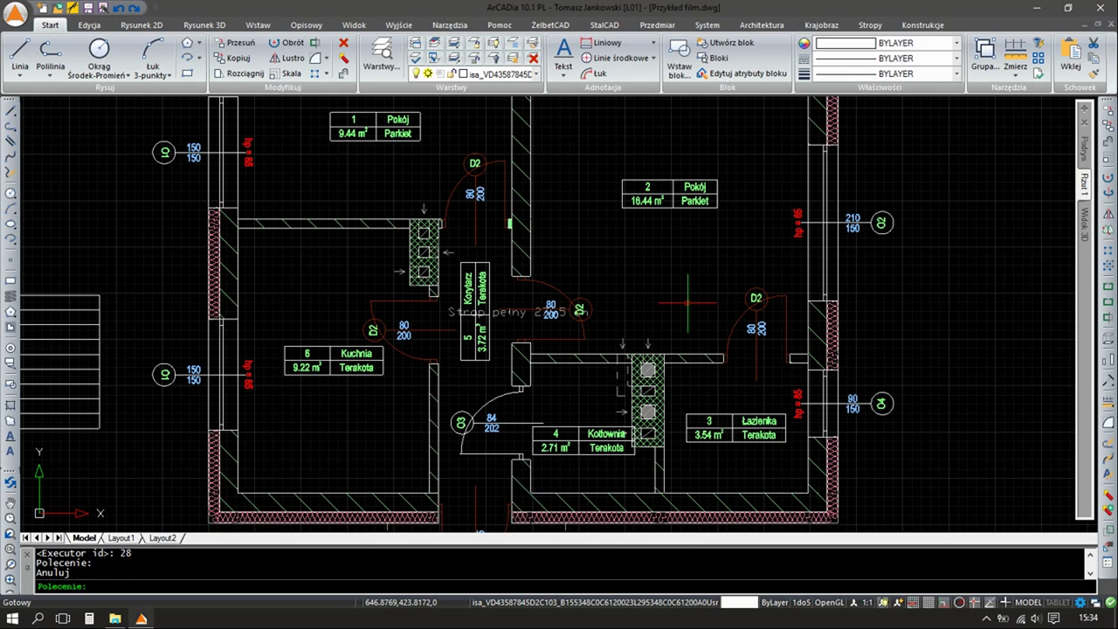
scroll(629, 271, down, 3)
scroll(613, 286, up, 2)
key(Escape)
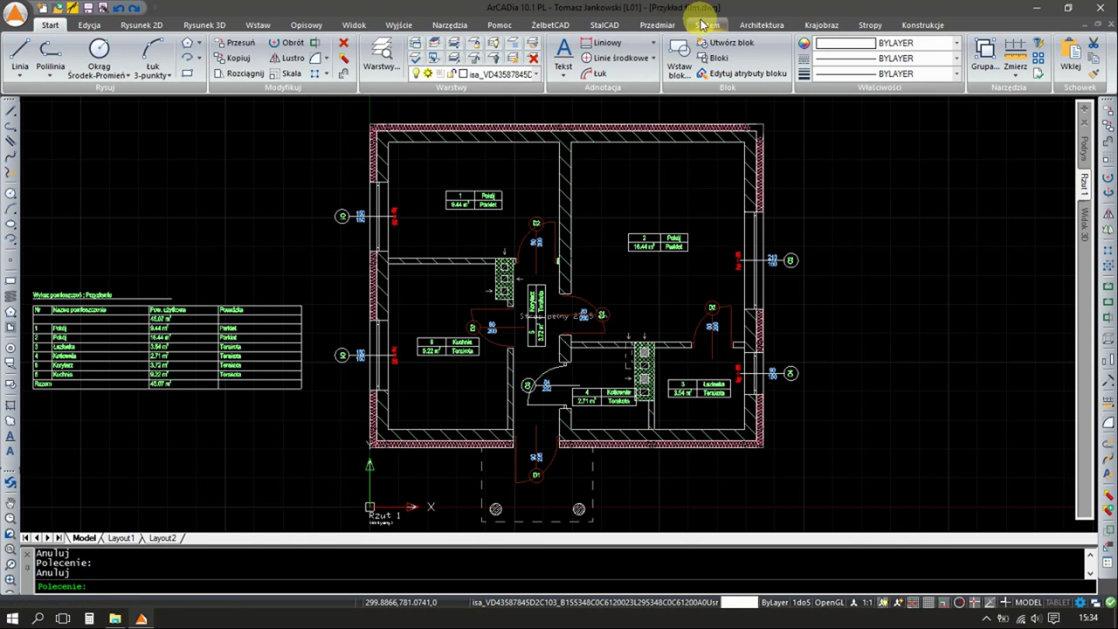
click(703, 25)
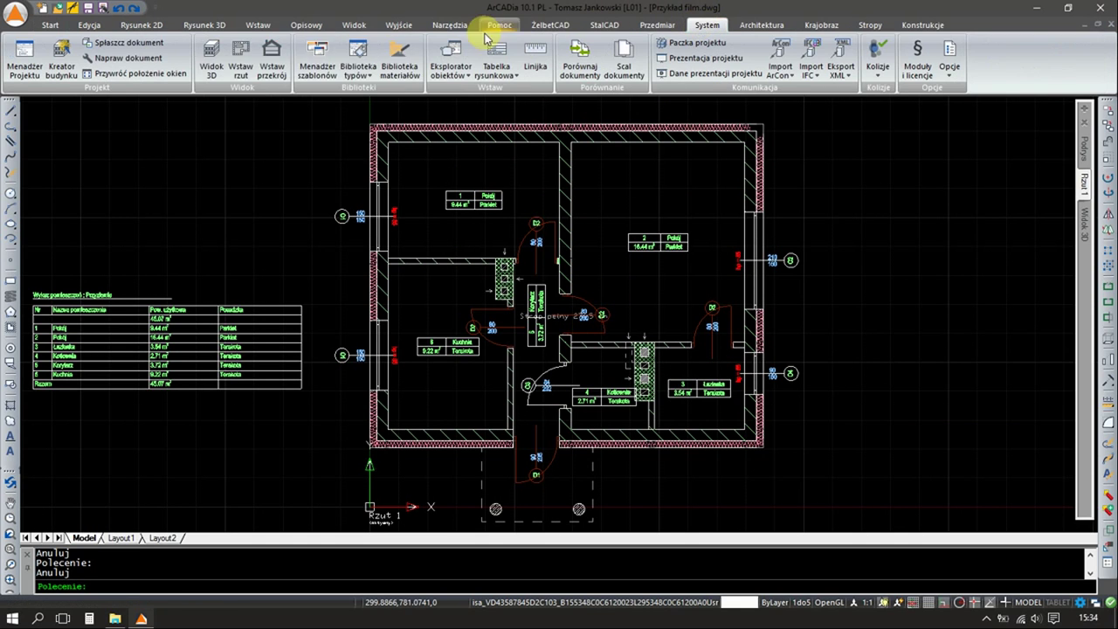
click(222, 54)
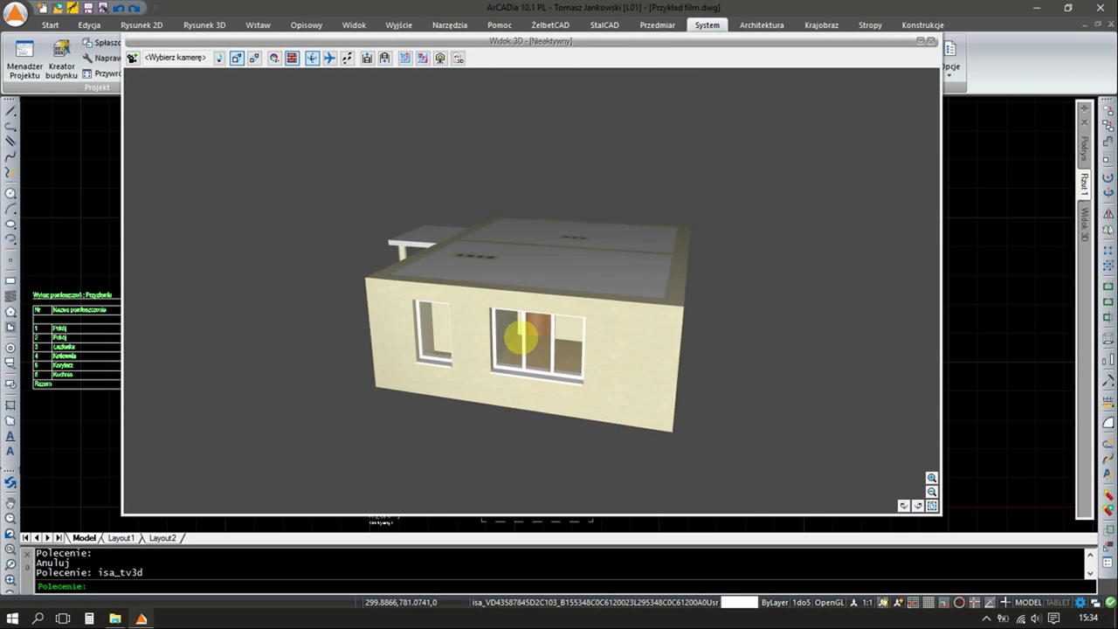
drag(520, 336, 451, 330)
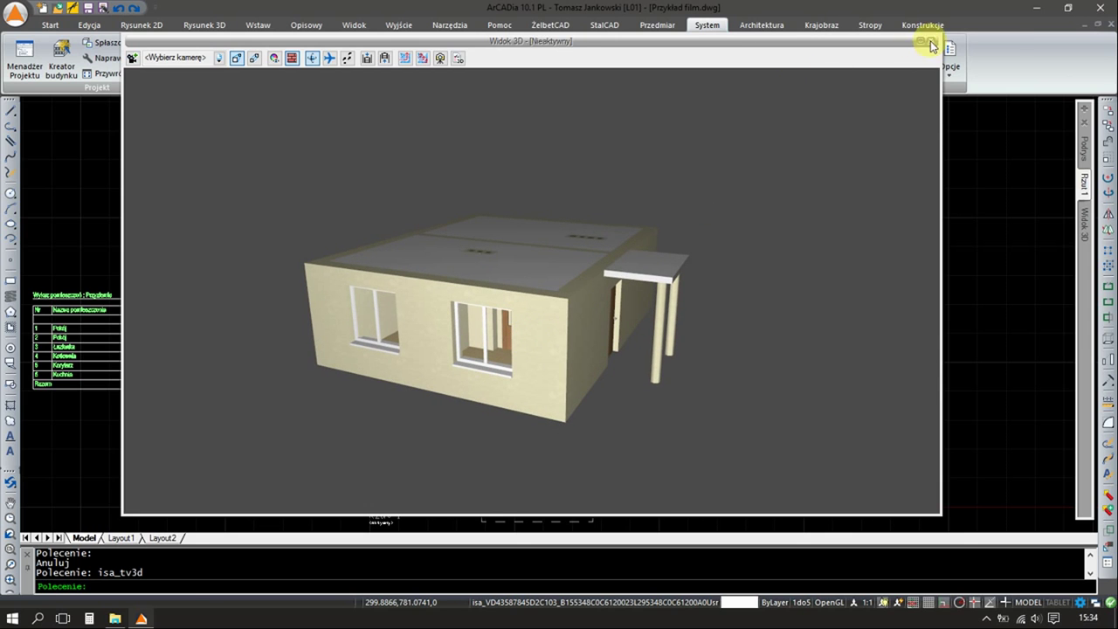
click(931, 43)
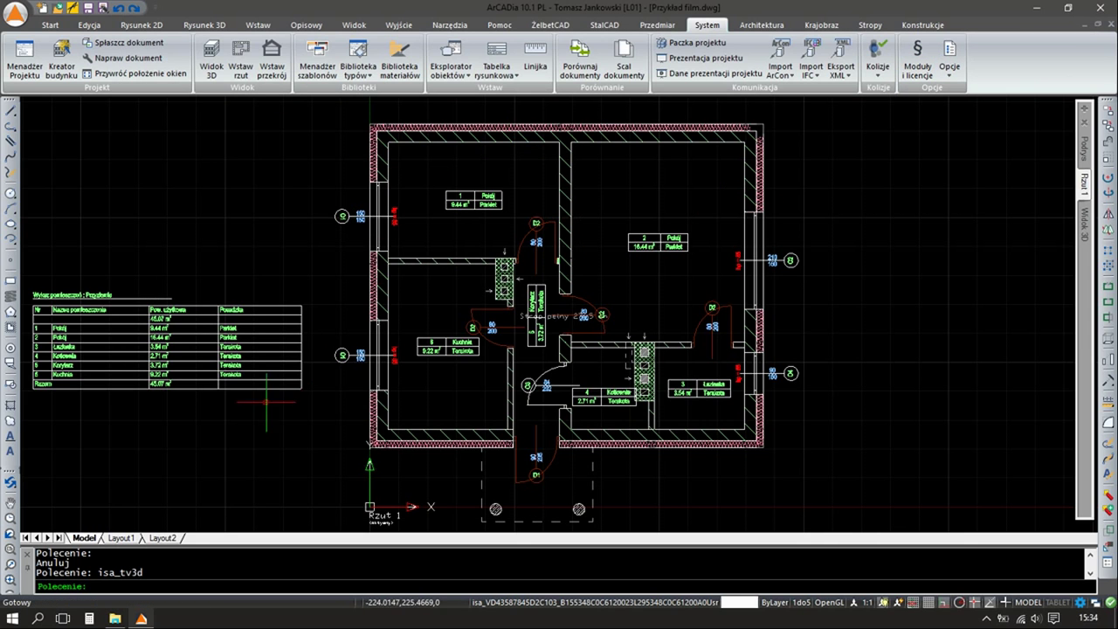